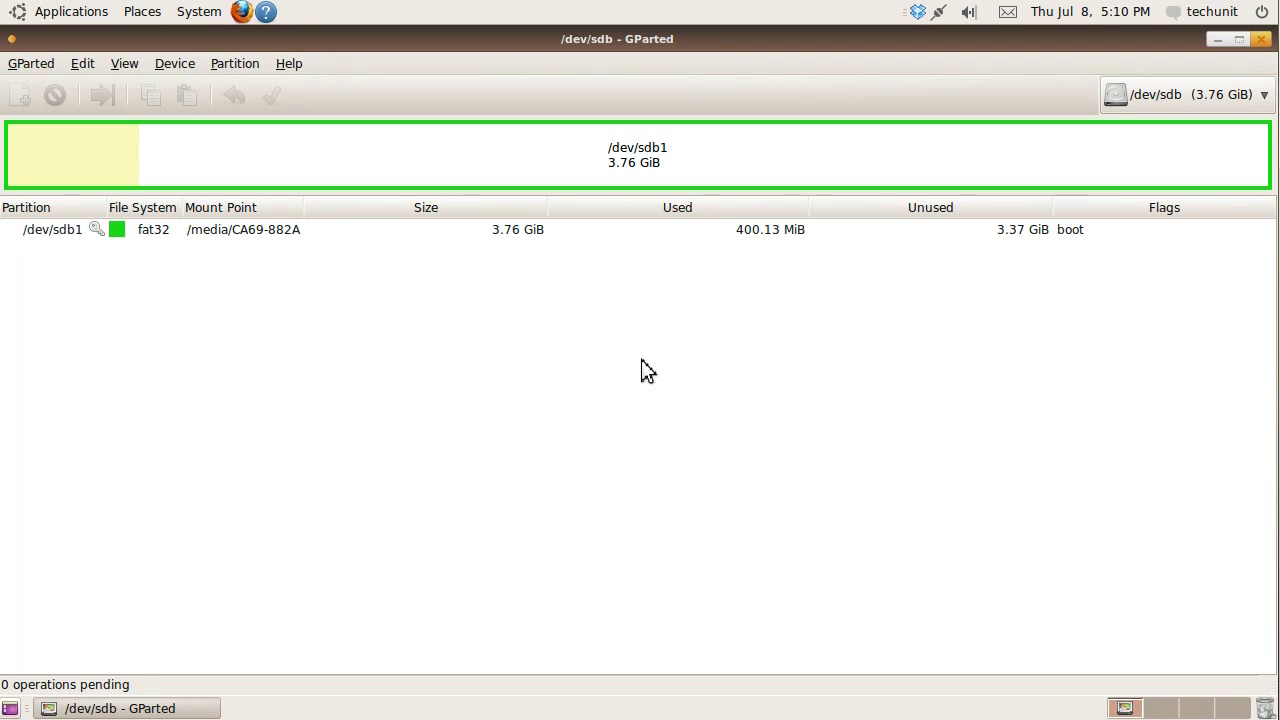
Step: Unmount the /dev/sdb1 partition
click(652, 178)
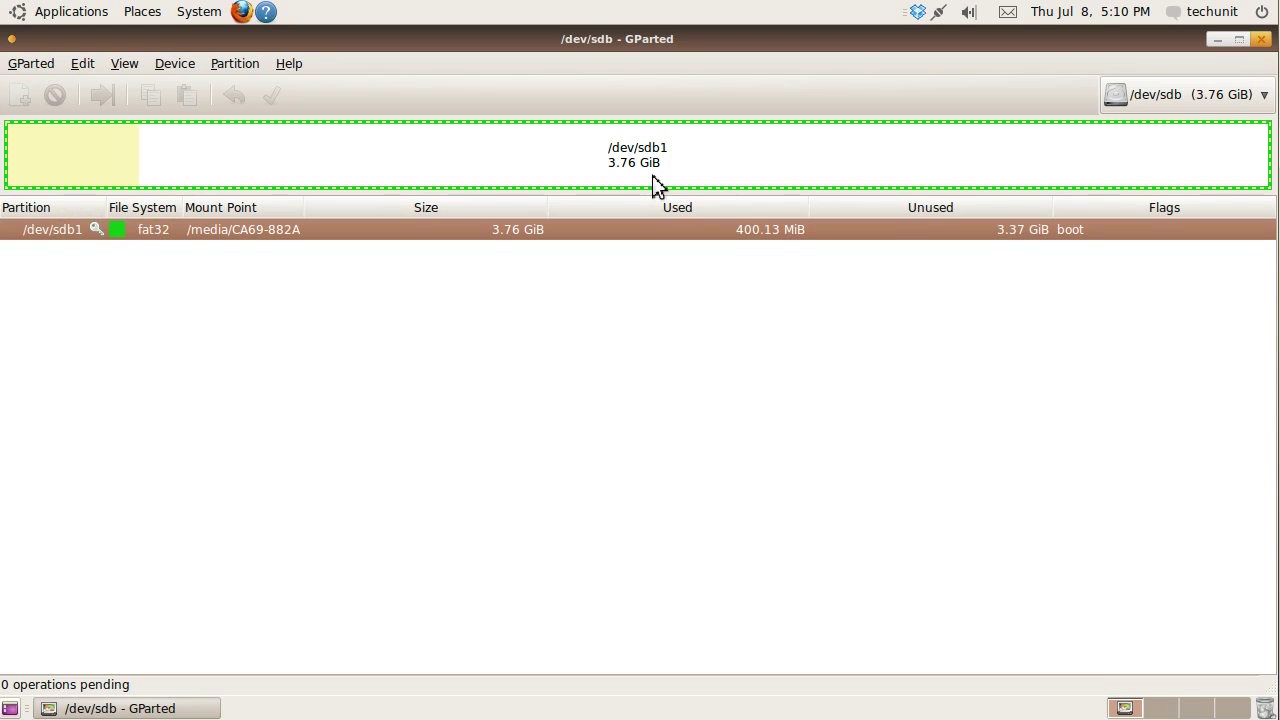
right_click(100, 229)
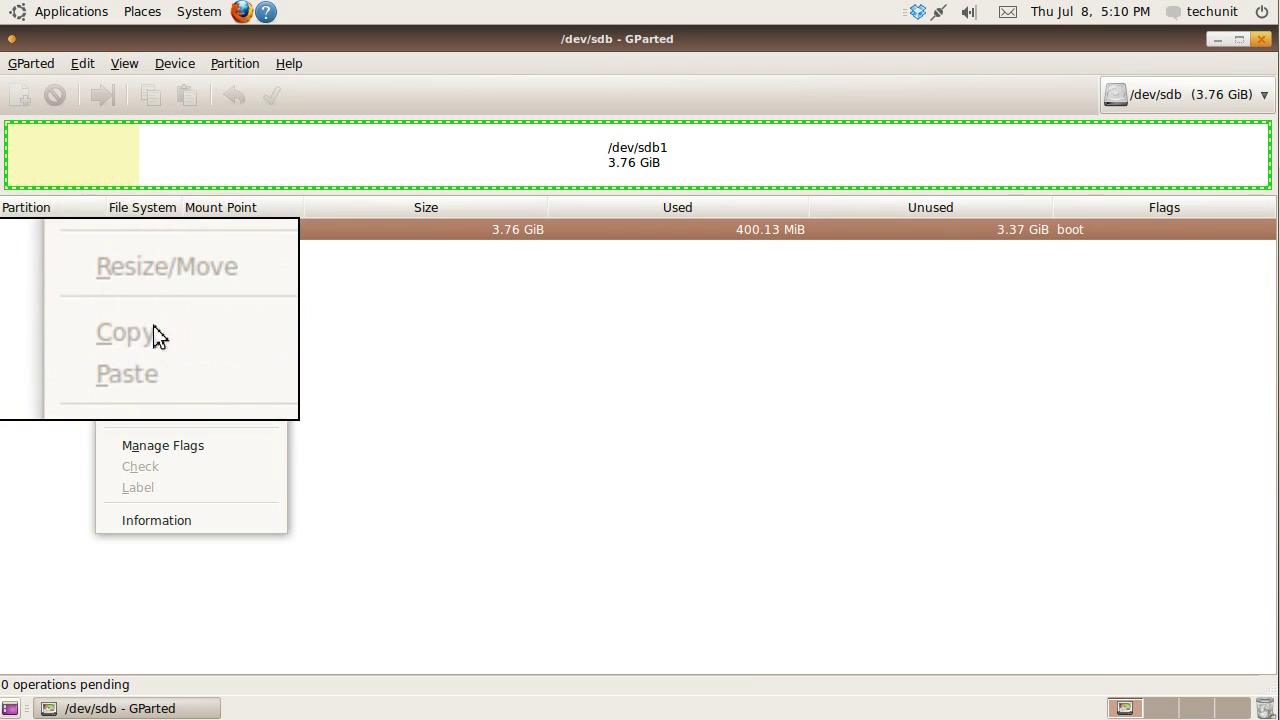
click(160, 413)
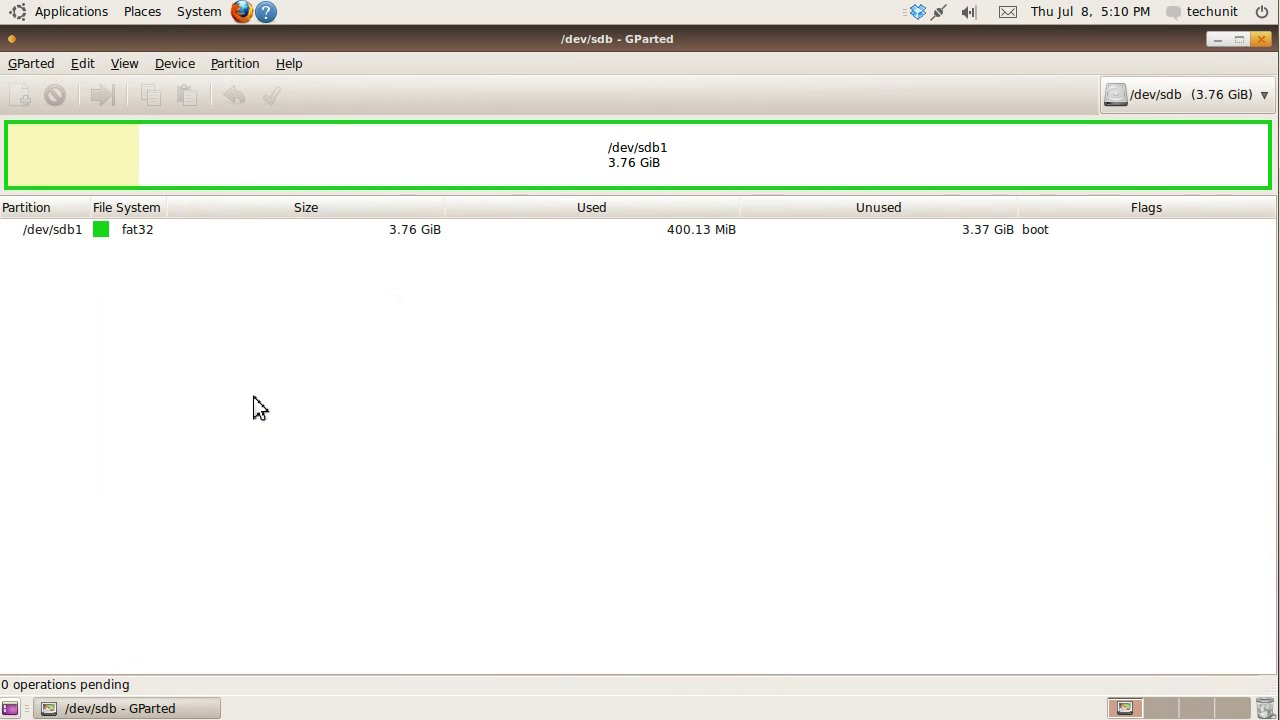
click(100, 232)
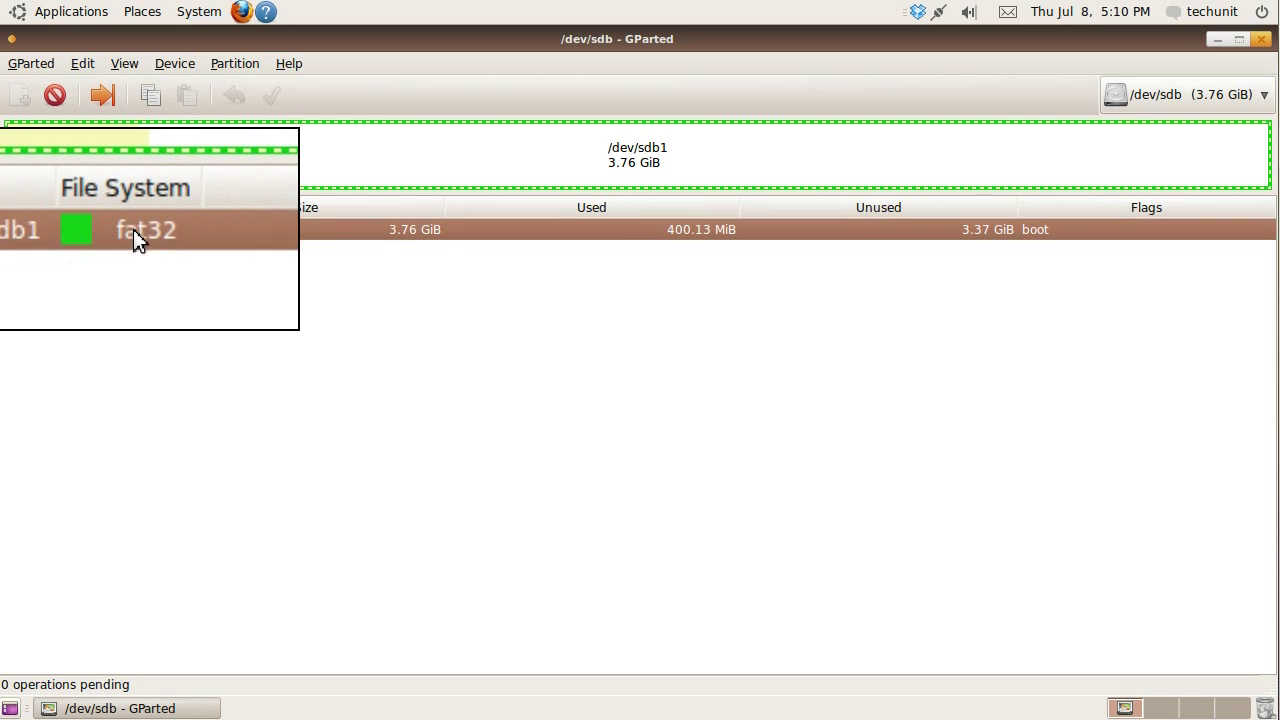
right_click(167, 229)
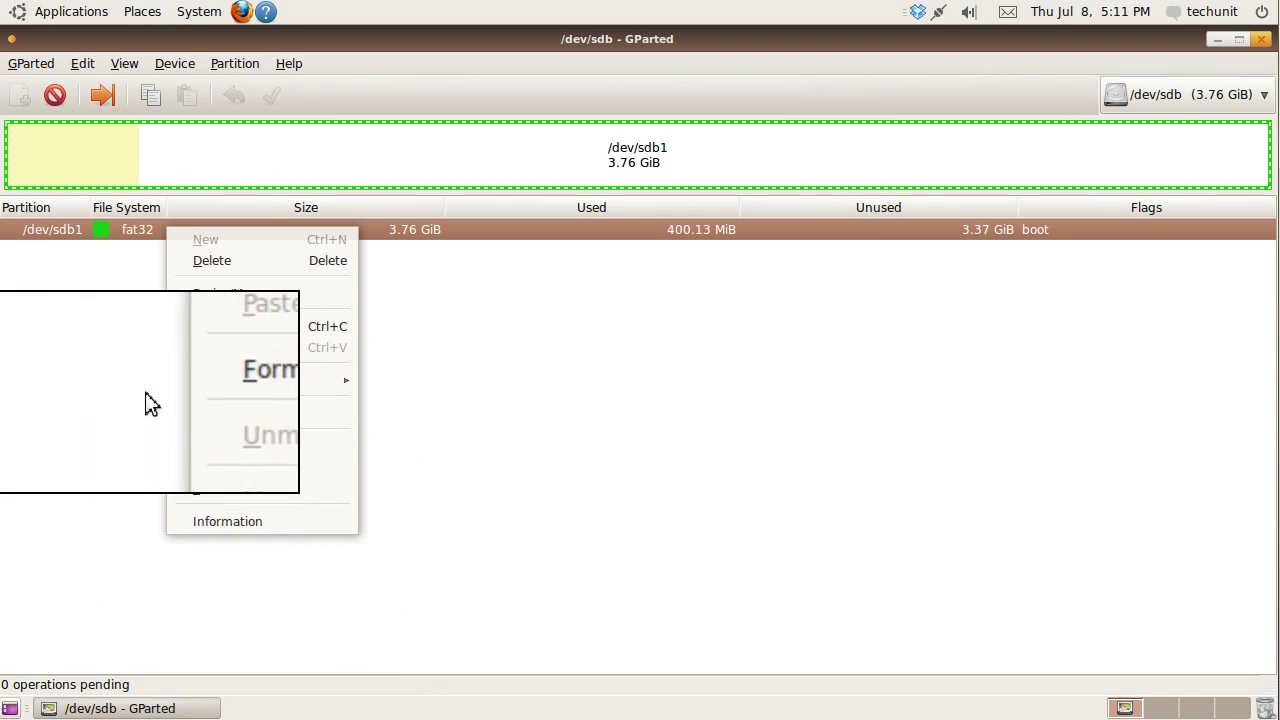
click(145, 392)
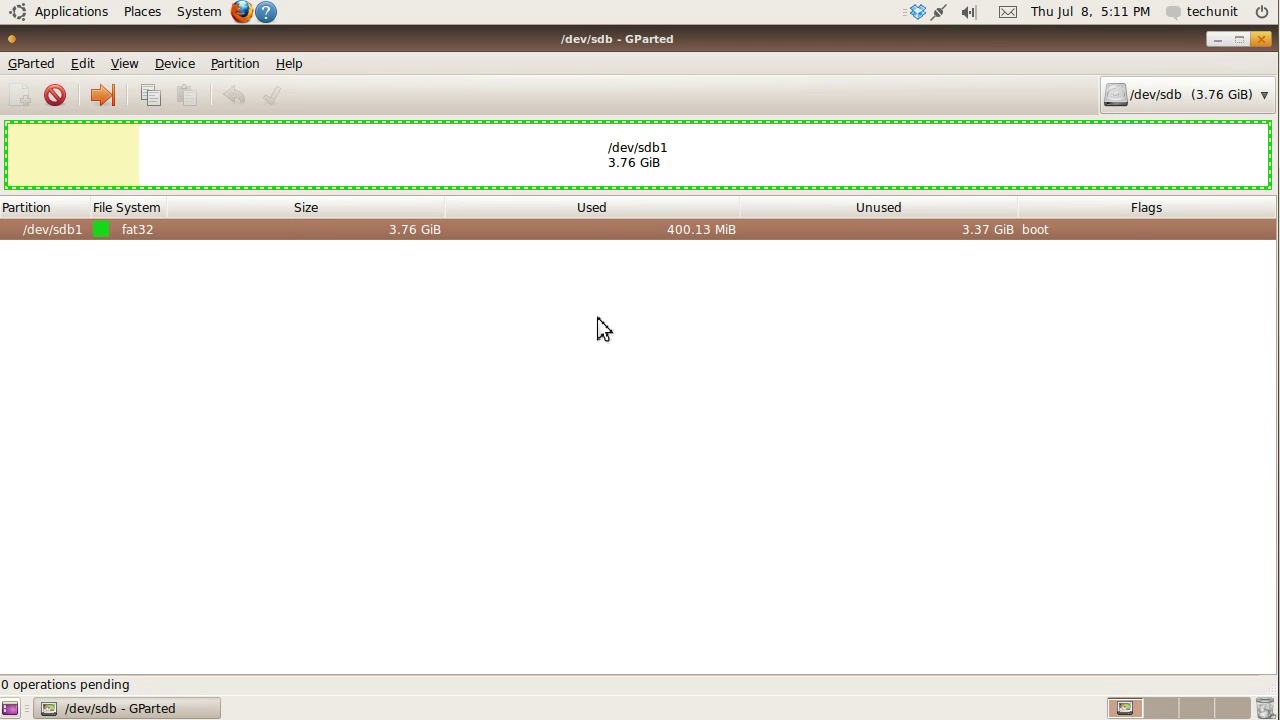
Step: Queue a resize of the /dev/sdb1 partition to a new size of 3000 MiB
right_click(613, 228)
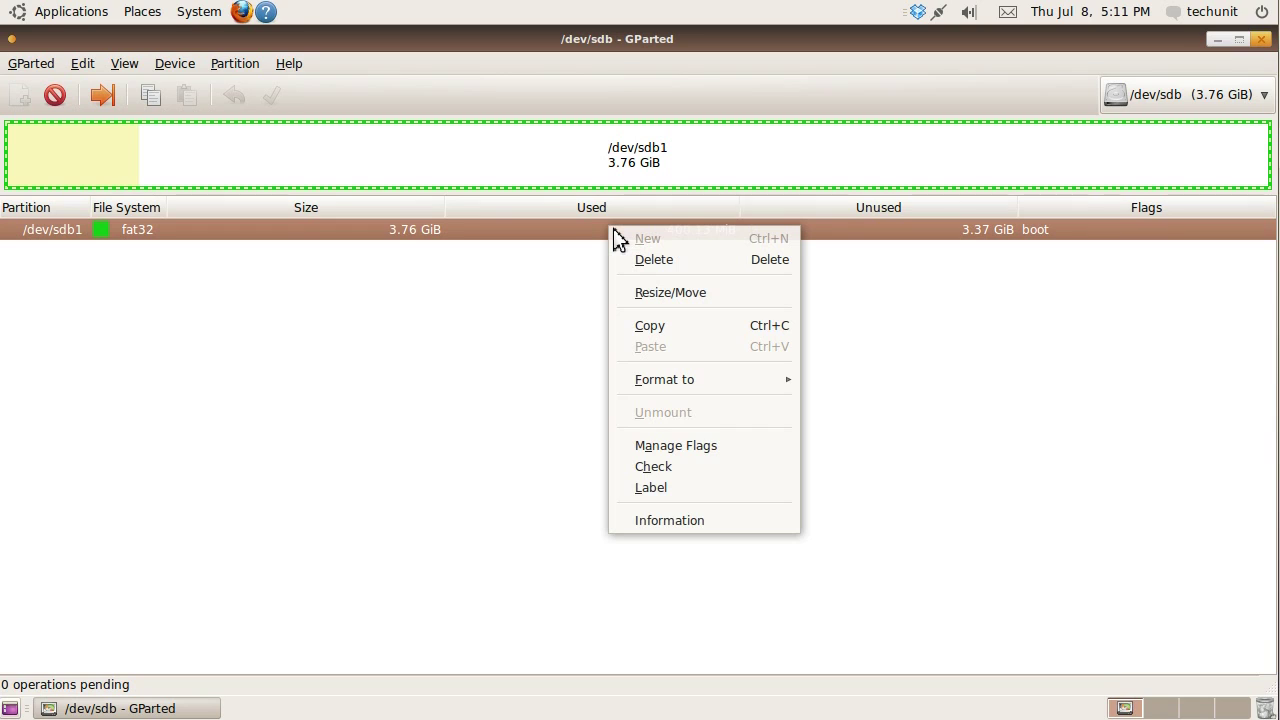
click(671, 292)
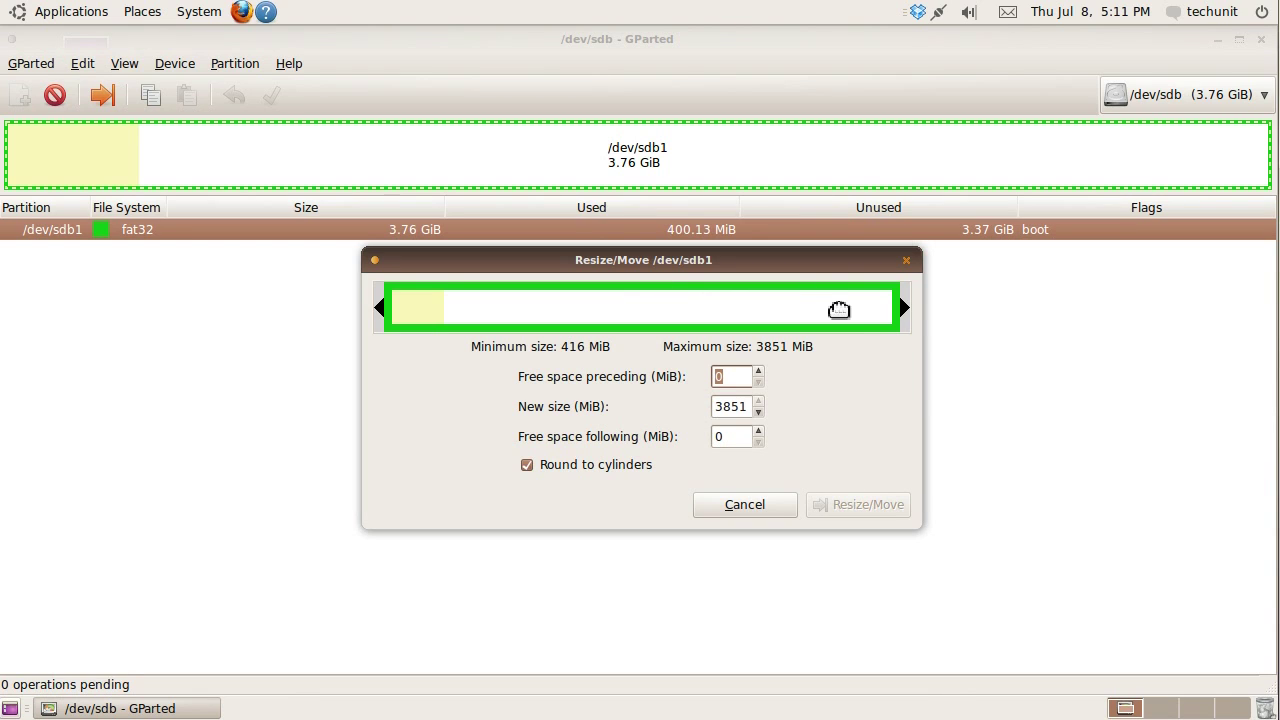
mouse_move(910, 313)
mouse_down()
mouse_move(766, 291)
mouse_move(675, 297)
mouse_move(917, 303)
mouse_up()
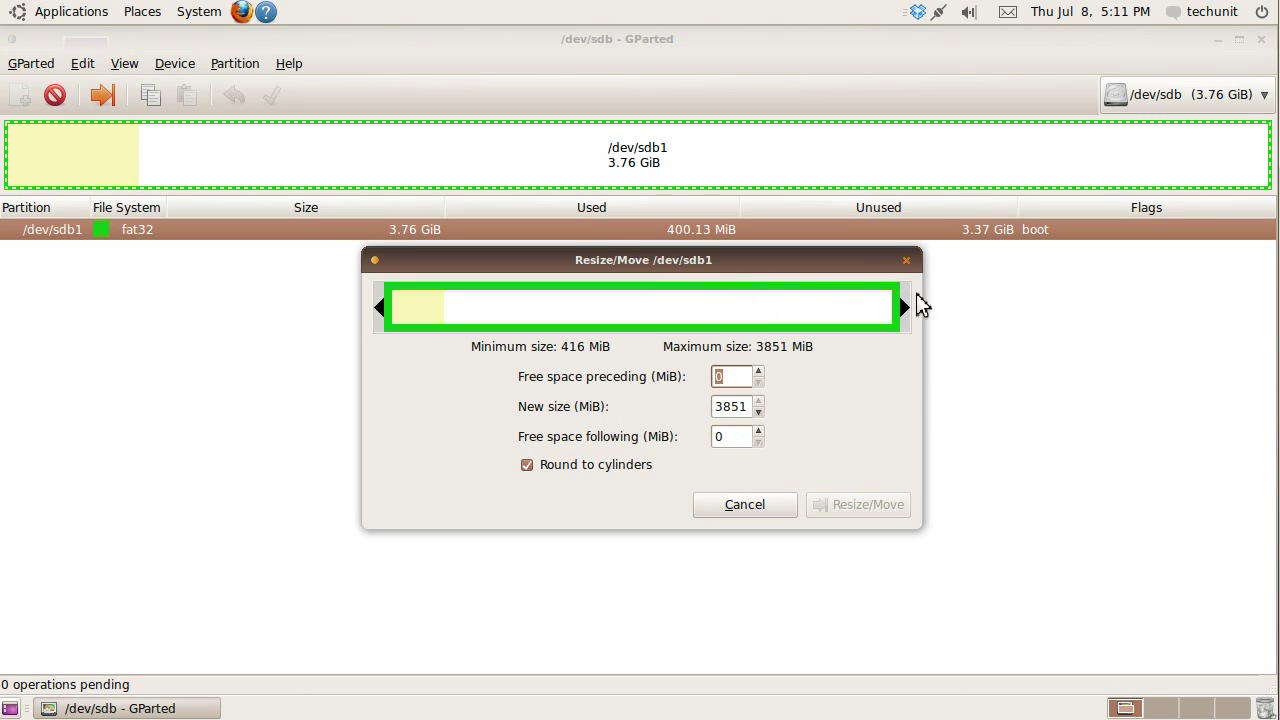
click(747, 408)
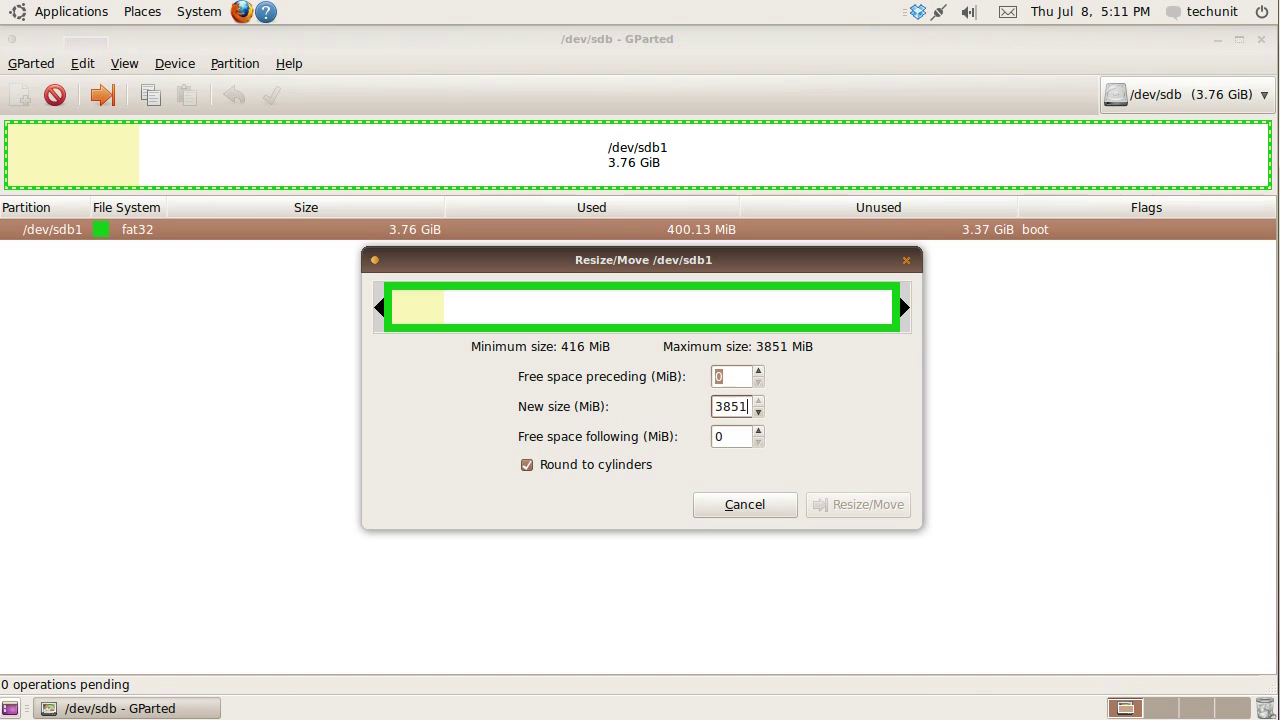
key(BackSpace)
key(BackSpace)
key(BackSpace)
key(BackSpace)
text(3000)
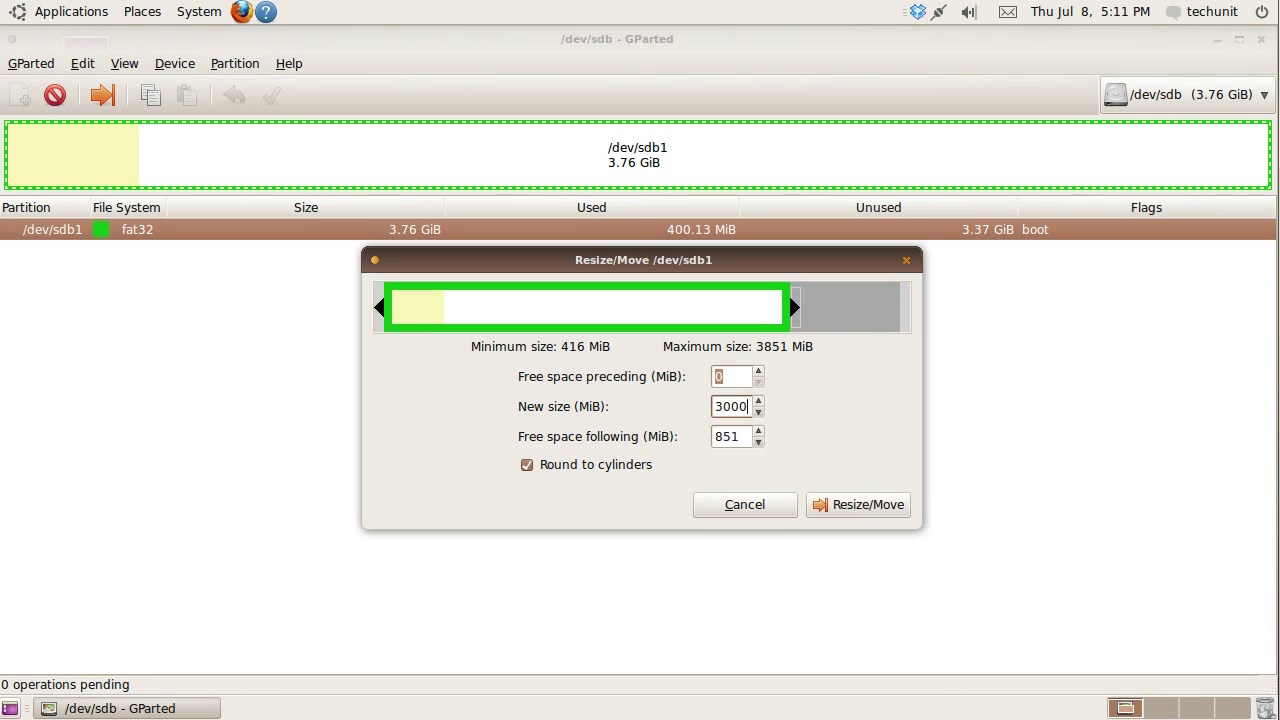
click(840, 512)
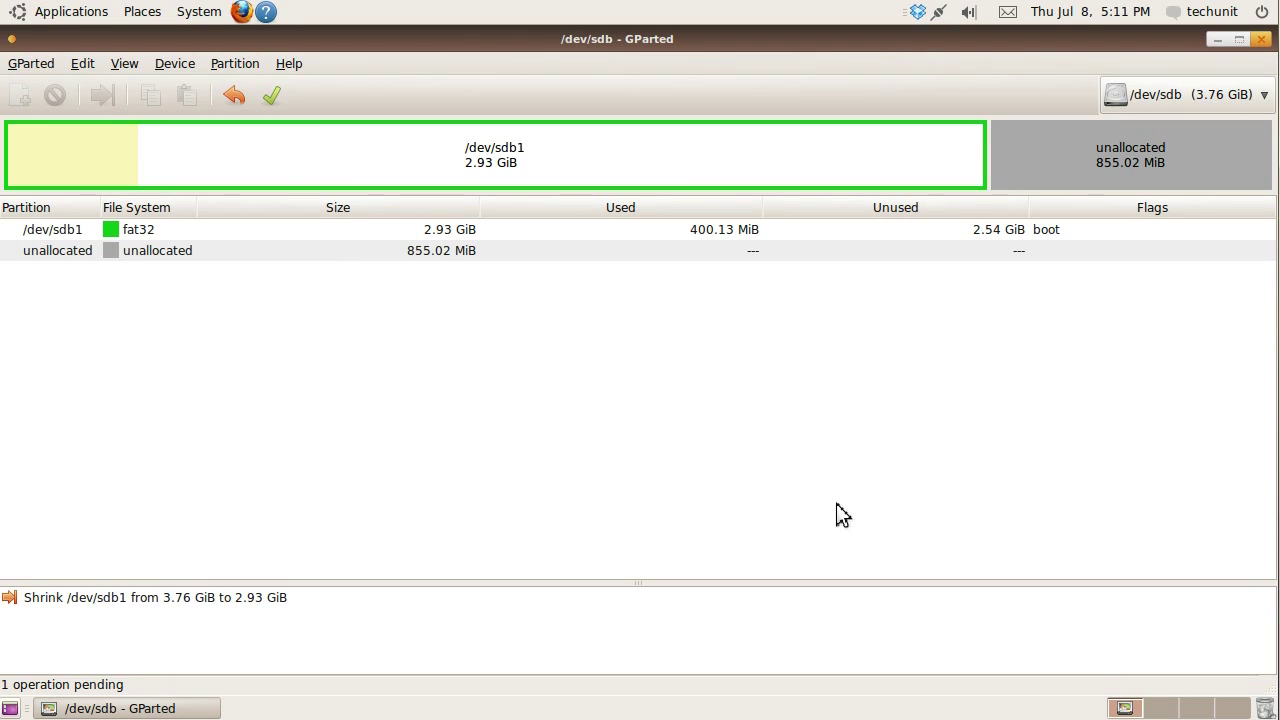
Step: Apply the pending shrink of /dev/sdb1 to the device and close the completion report
click(278, 95)
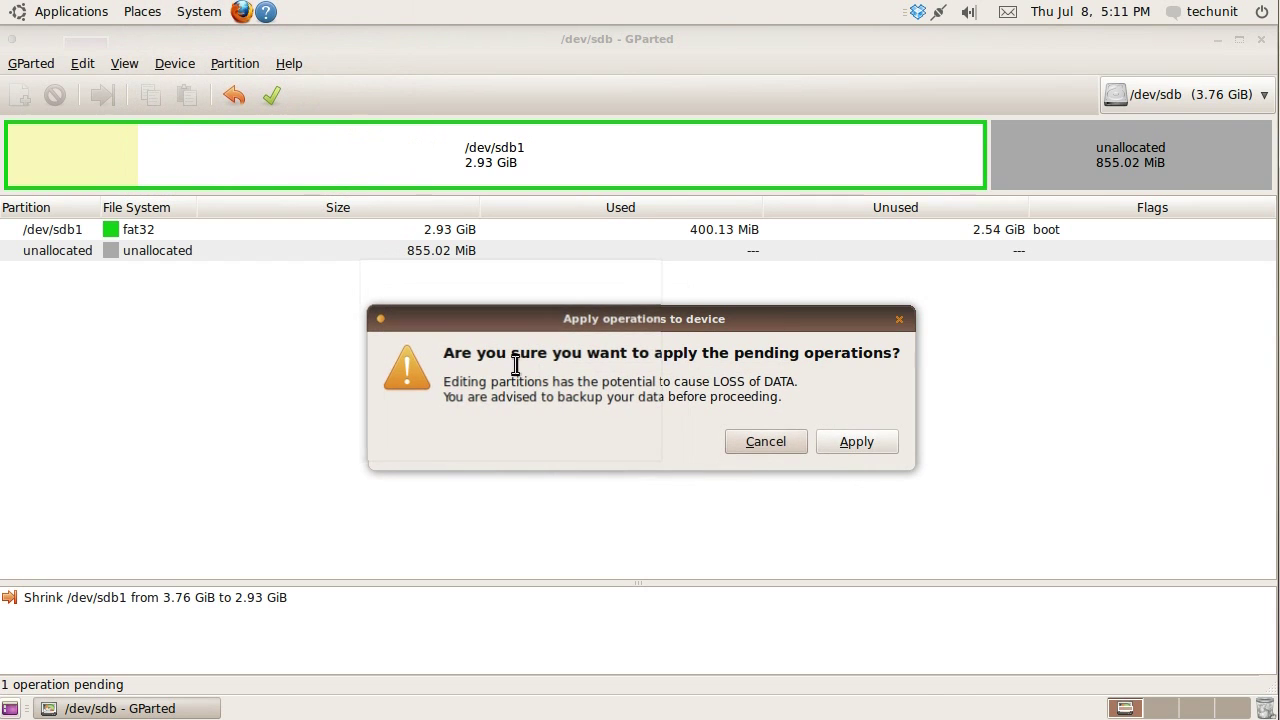
click(851, 443)
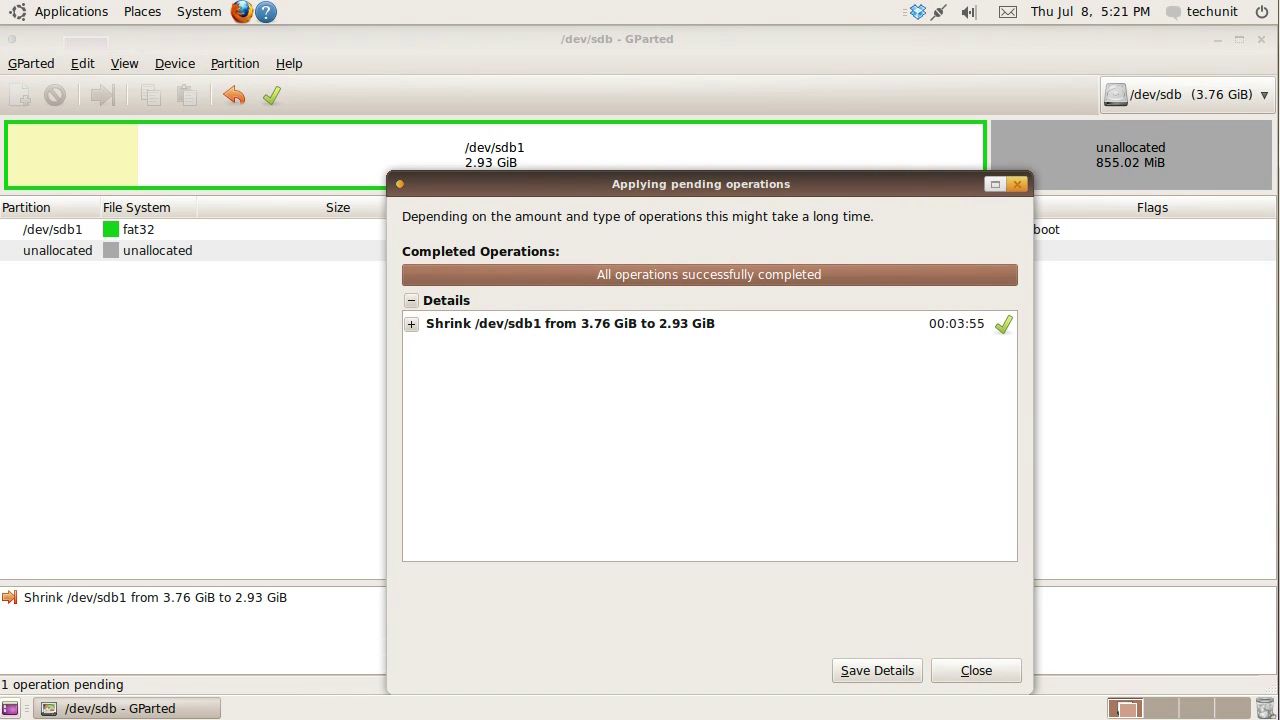
click(977, 671)
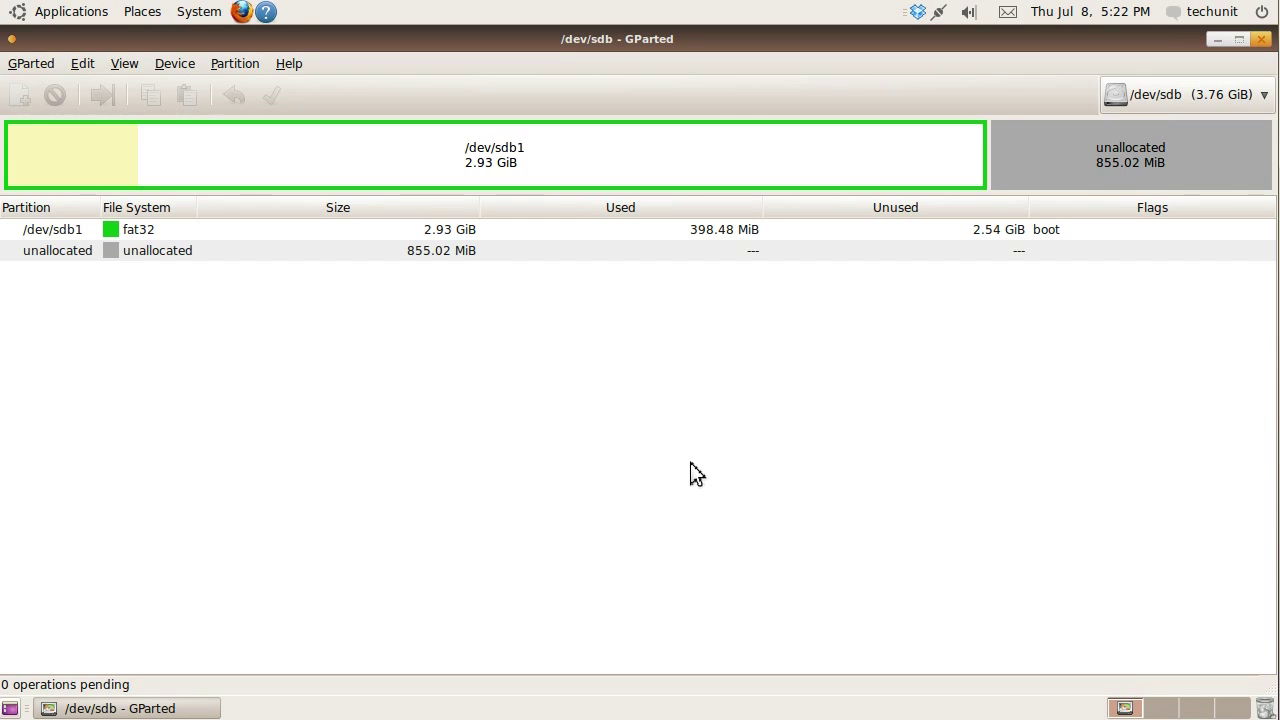
Step: Start a new partition in the unallocated space and set its size to 400 MiB with 0 MiB preceding
right_click(466, 252)
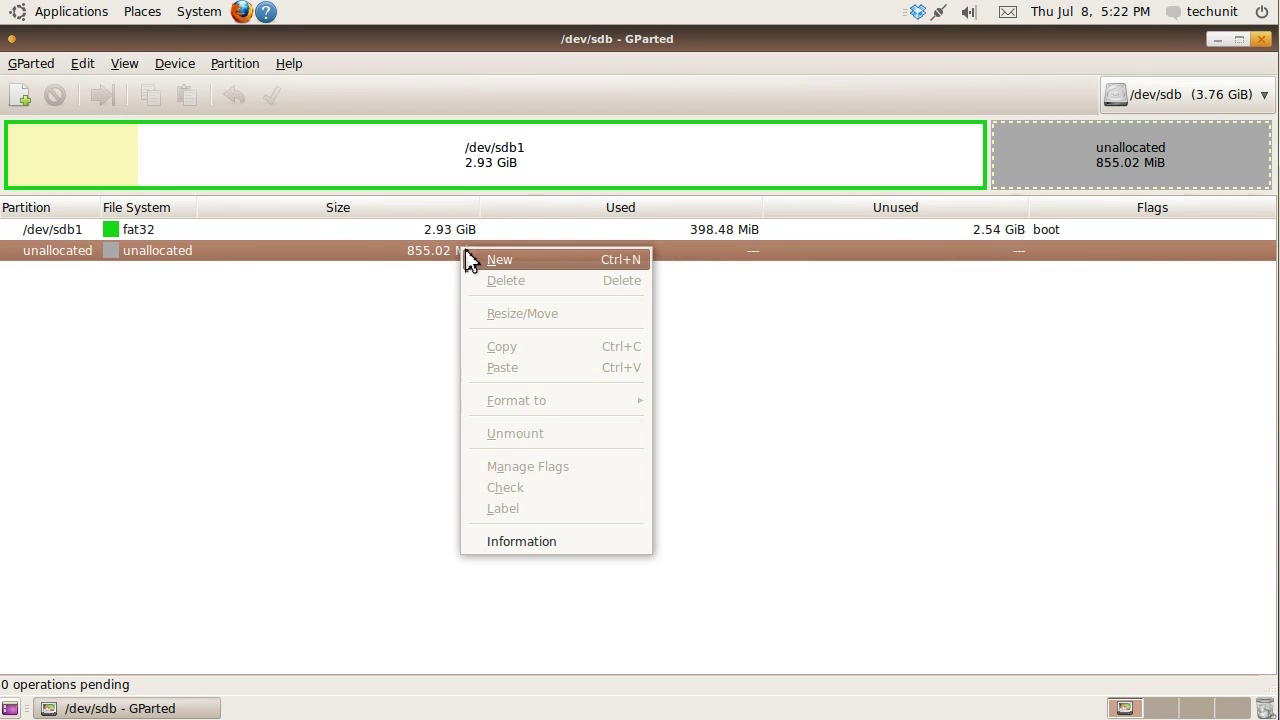
click(527, 262)
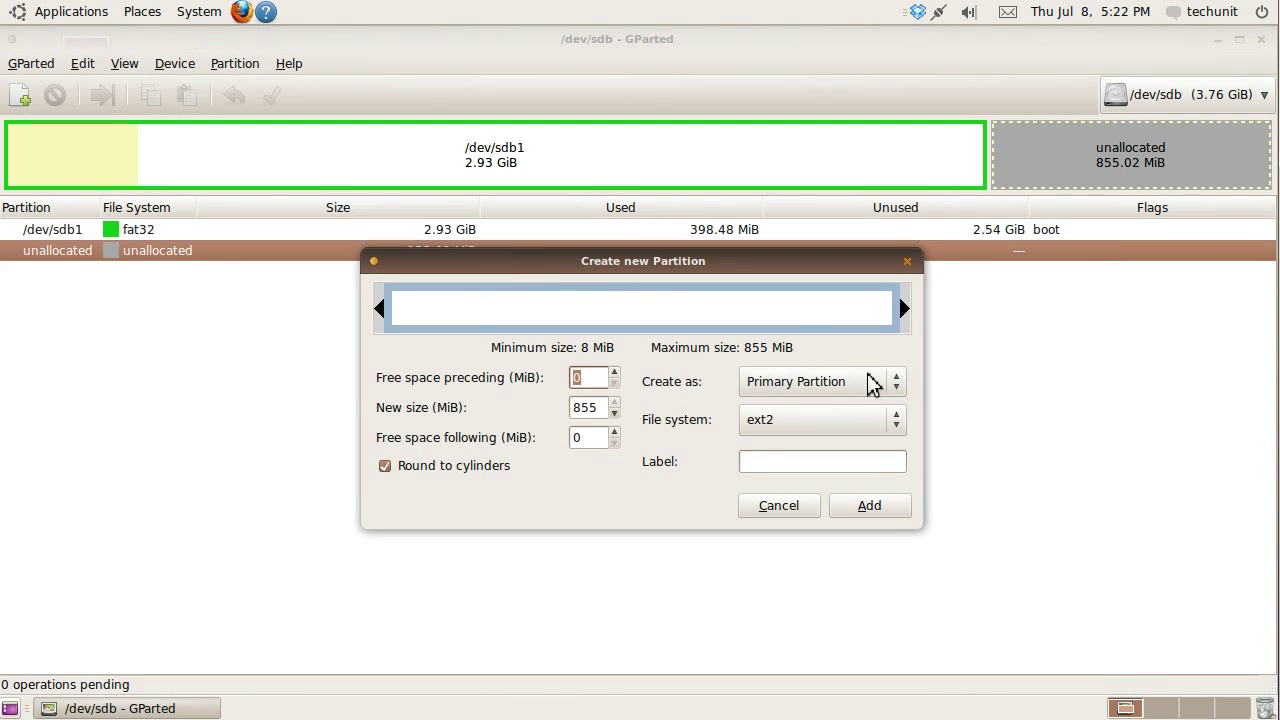
drag(905, 308, 646, 315)
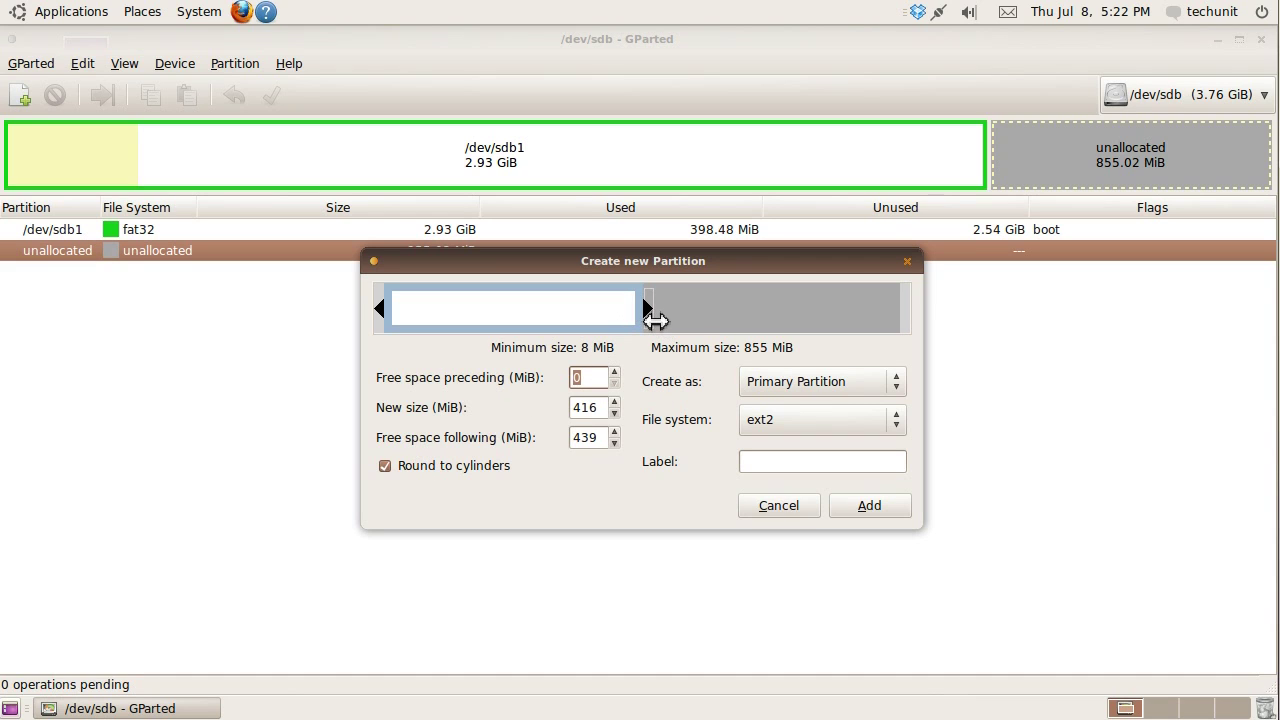
mouse_move(655, 318)
mouse_down()
mouse_move(614, 317)
mouse_move(642, 318)
mouse_up()
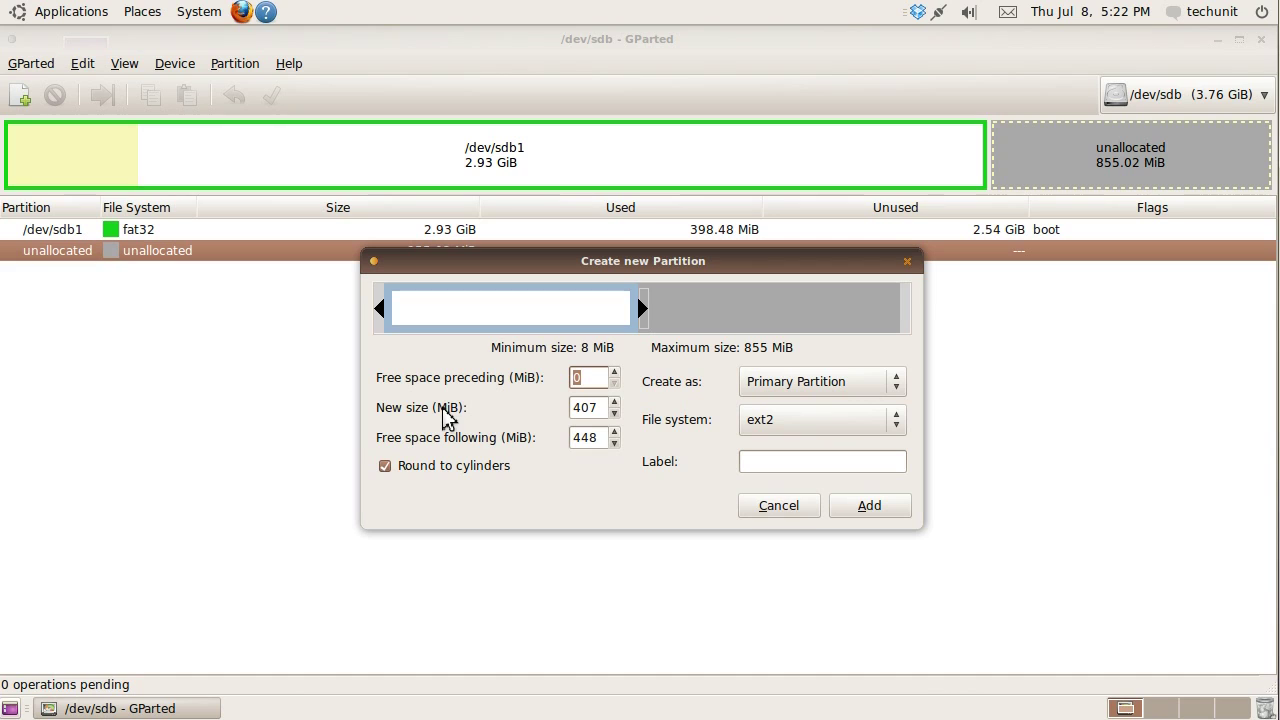
click(600, 407)
text(0)
click(591, 377)
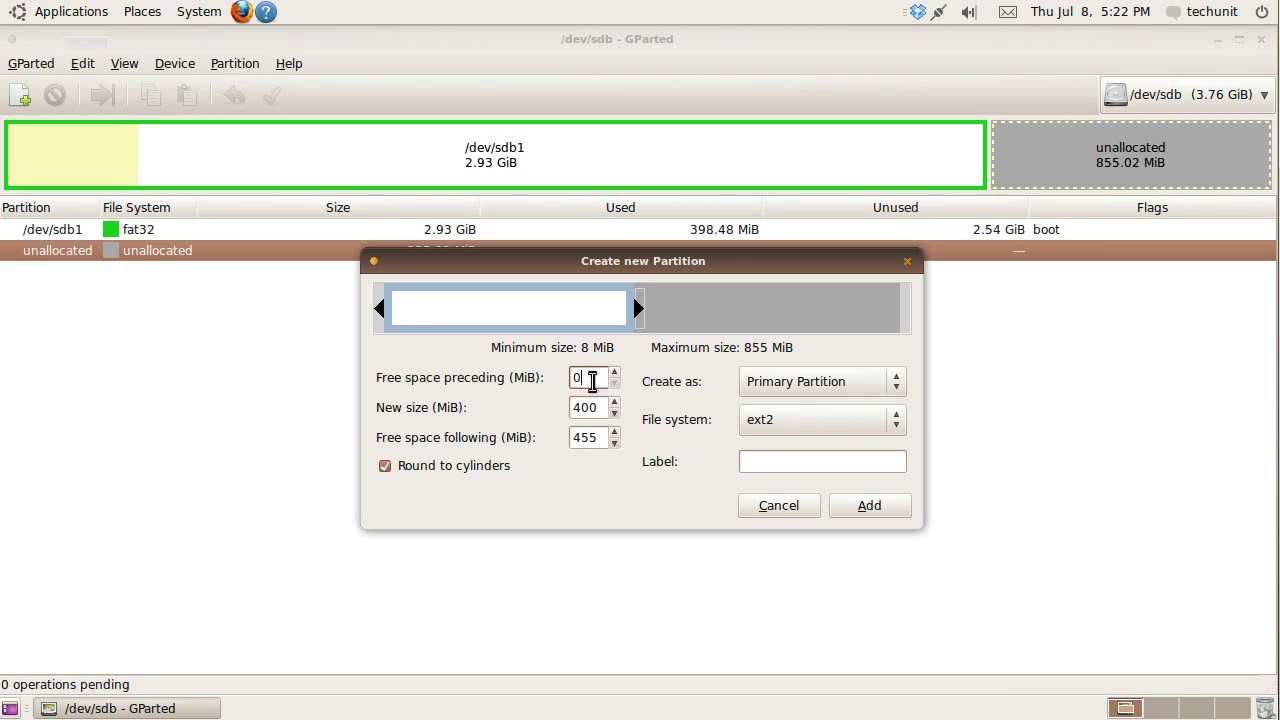
Step: Define the new partition as a Primary Partition with the ext4 file system and add it to the pending operations
click(896, 383)
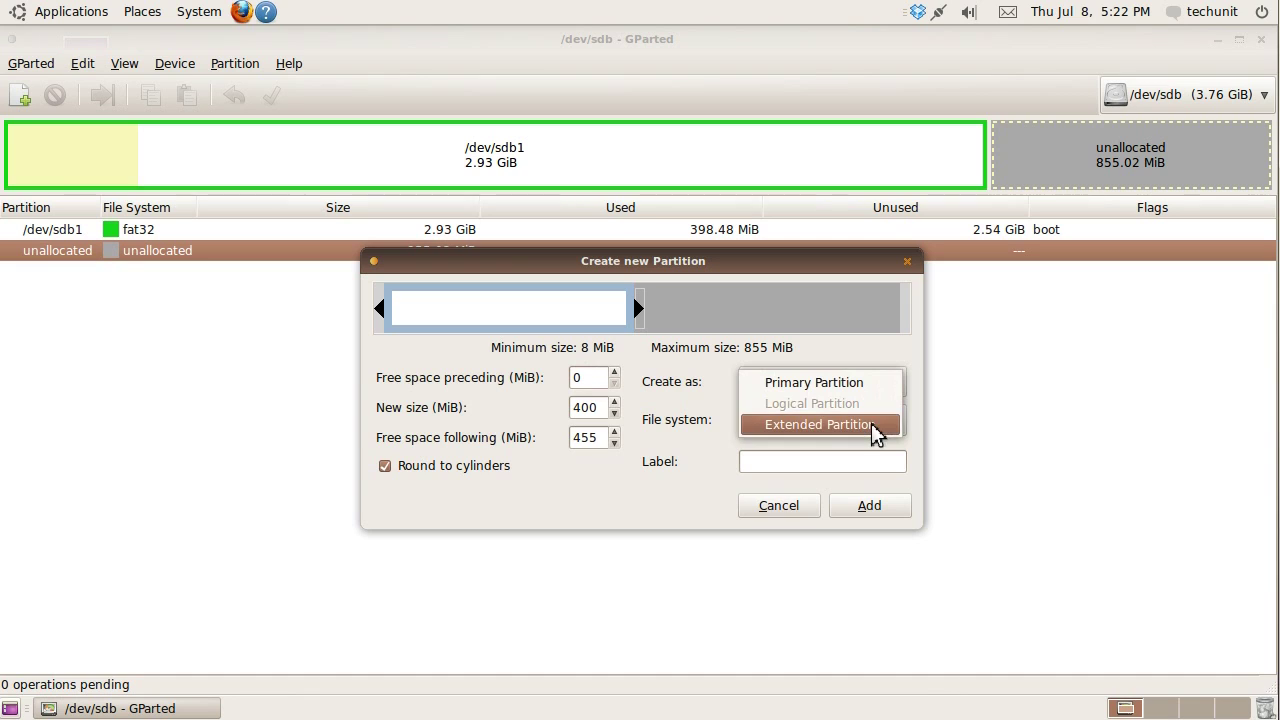
click(870, 390)
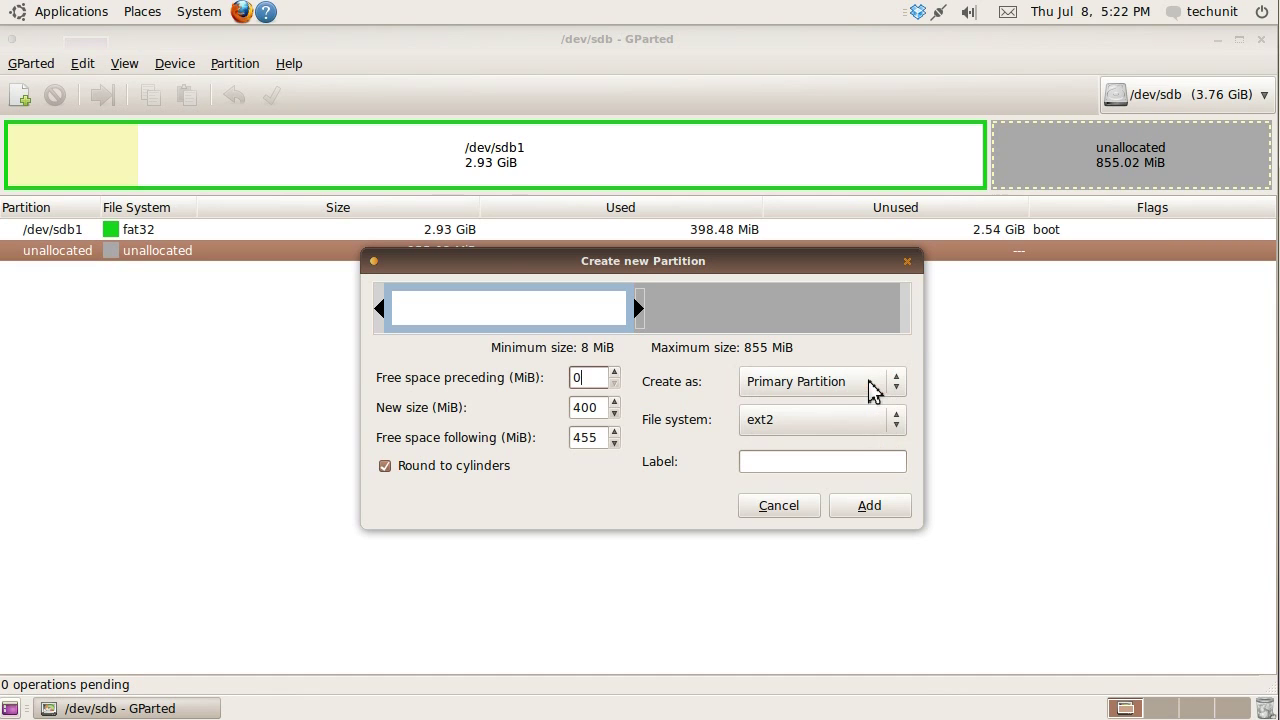
click(902, 425)
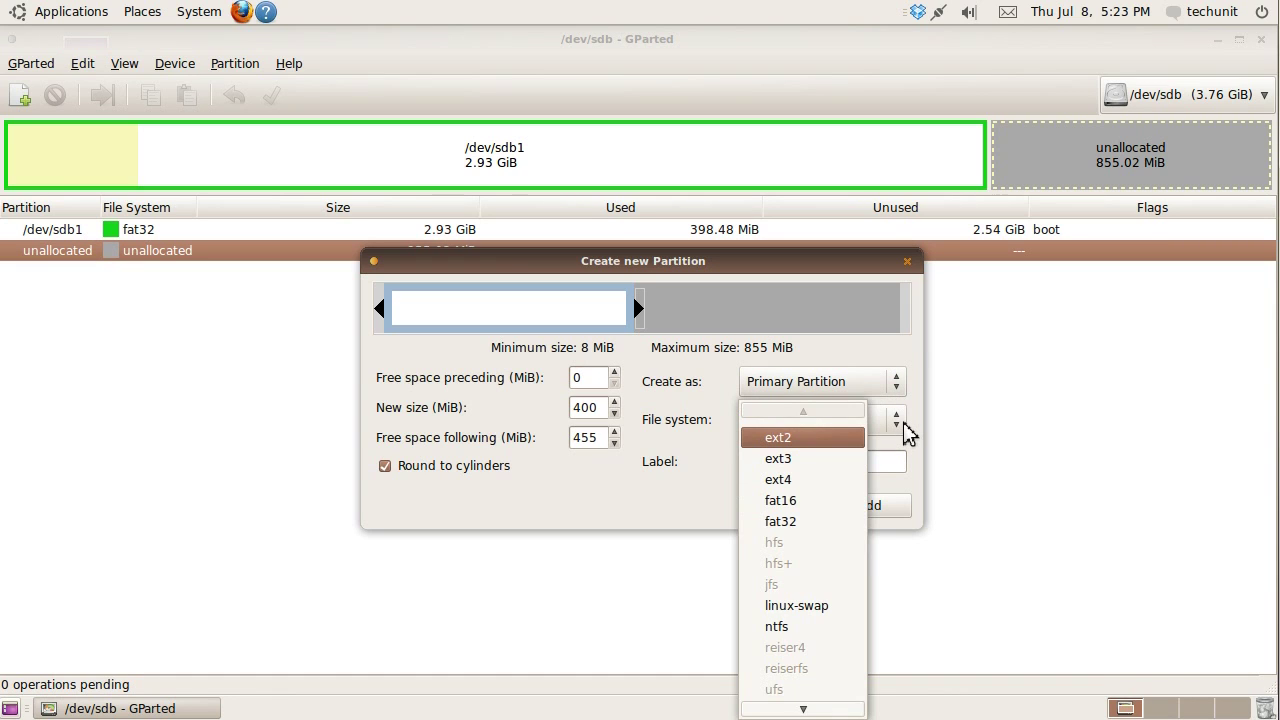
click(903, 422)
click(903, 422)
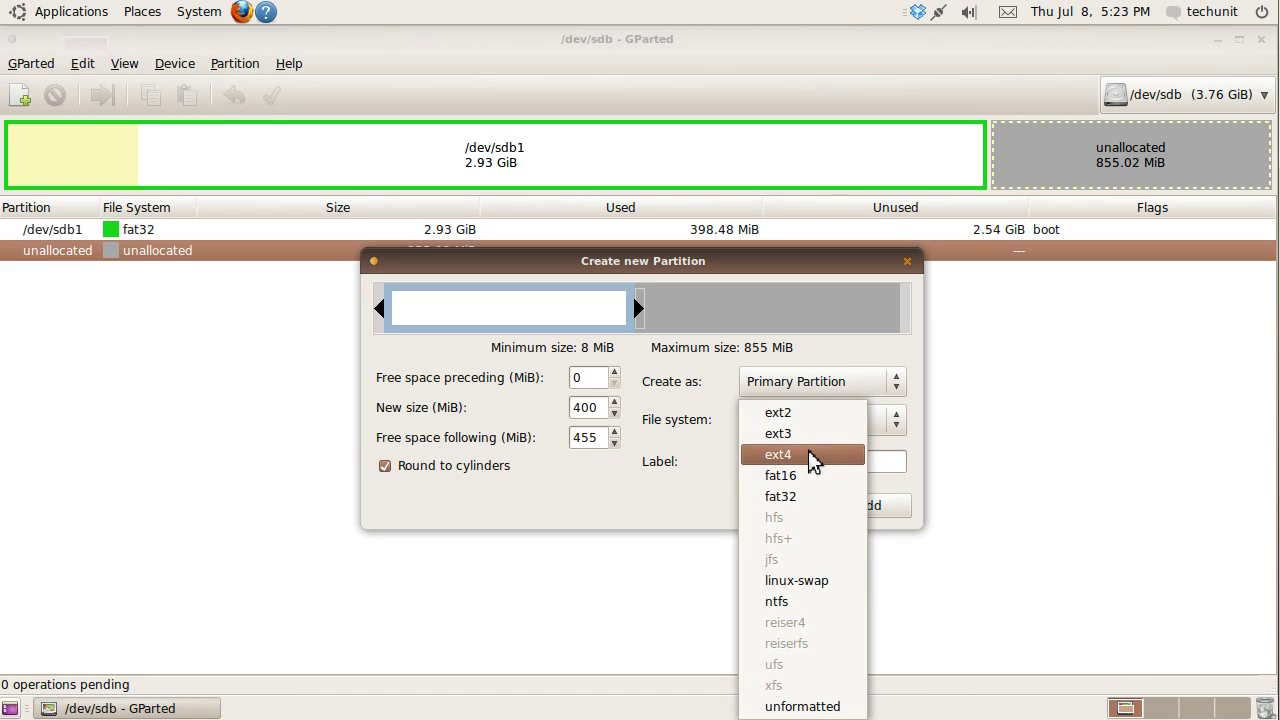
click(808, 455)
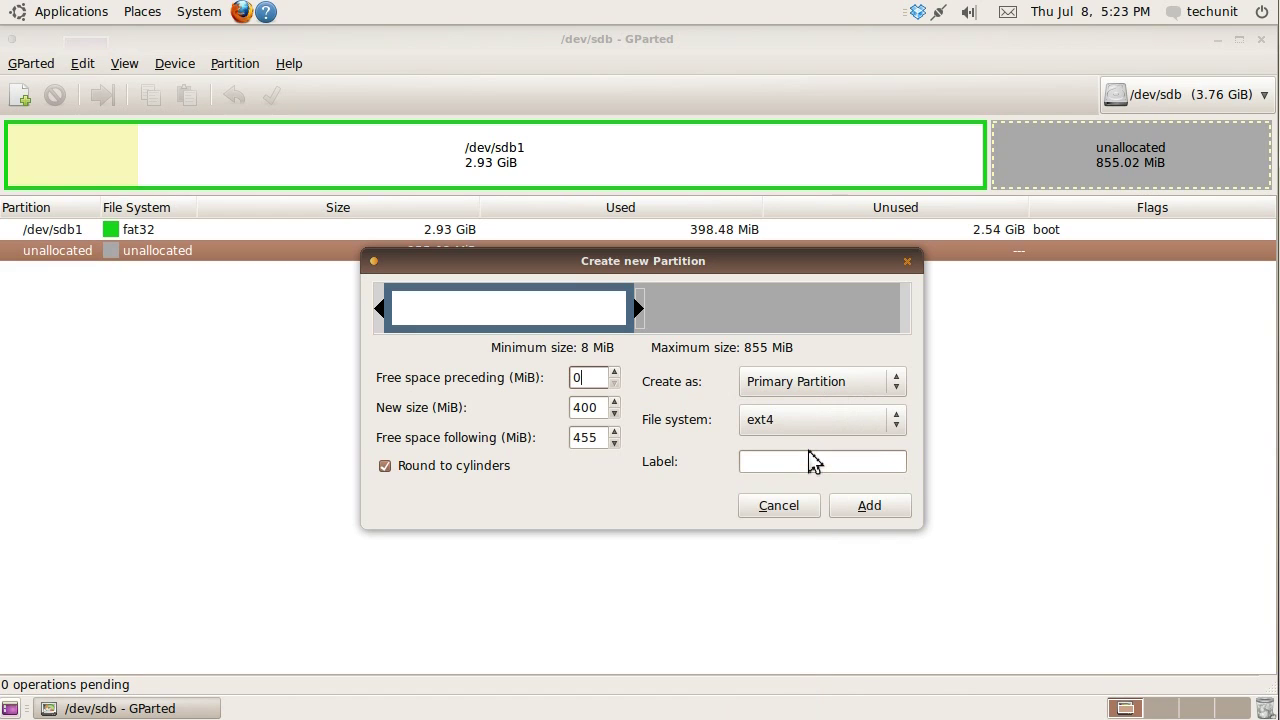
click(889, 510)
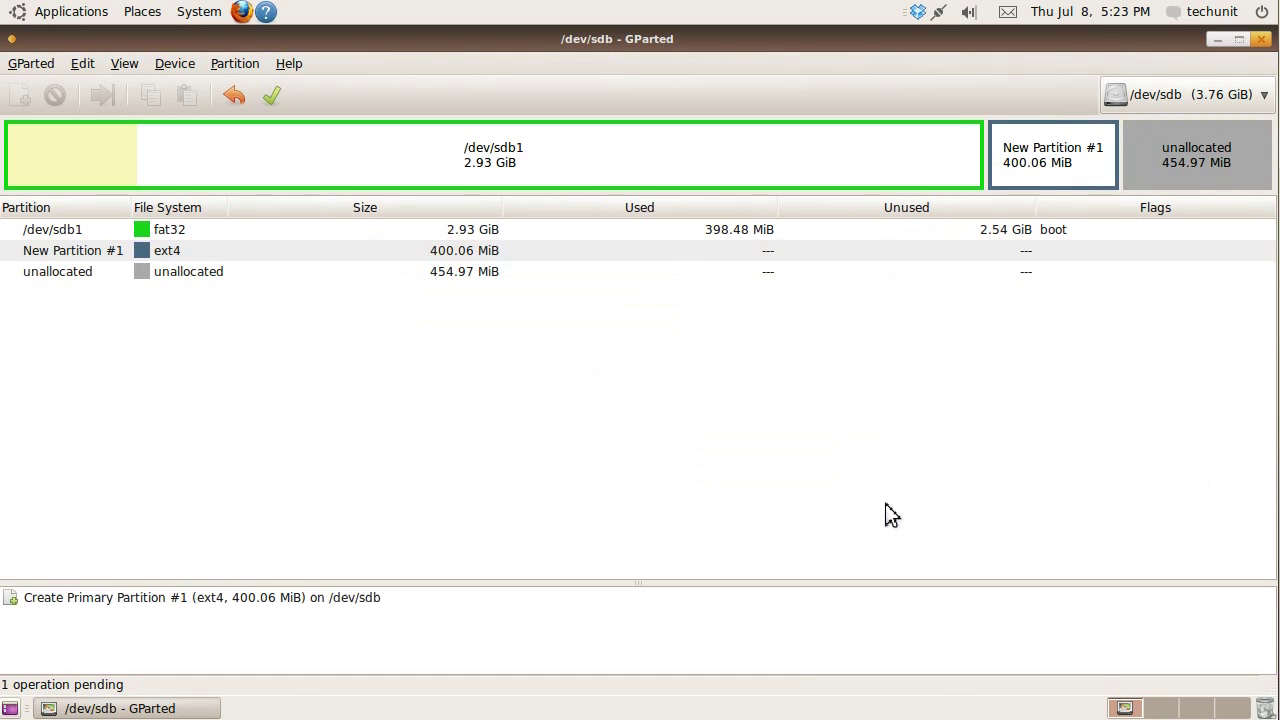
Step: Apply the pending creation of the ext4 partition to the device and close the completion report
click(276, 103)
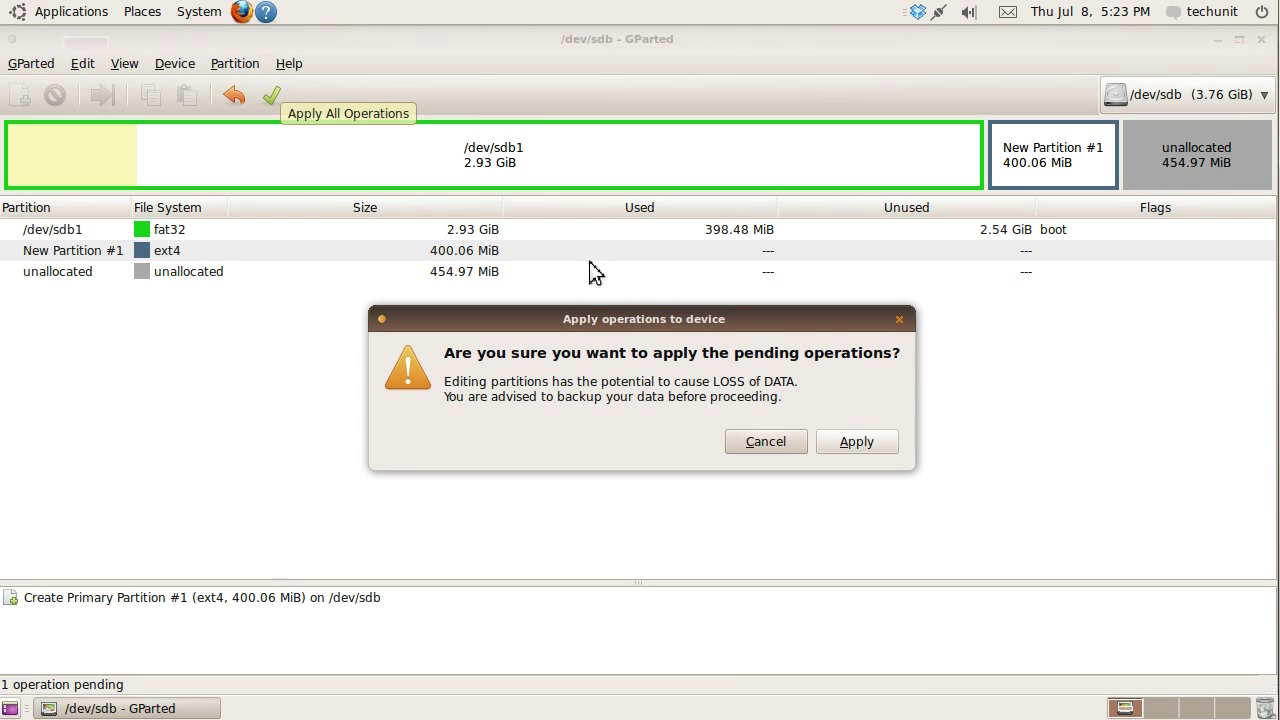
click(861, 437)
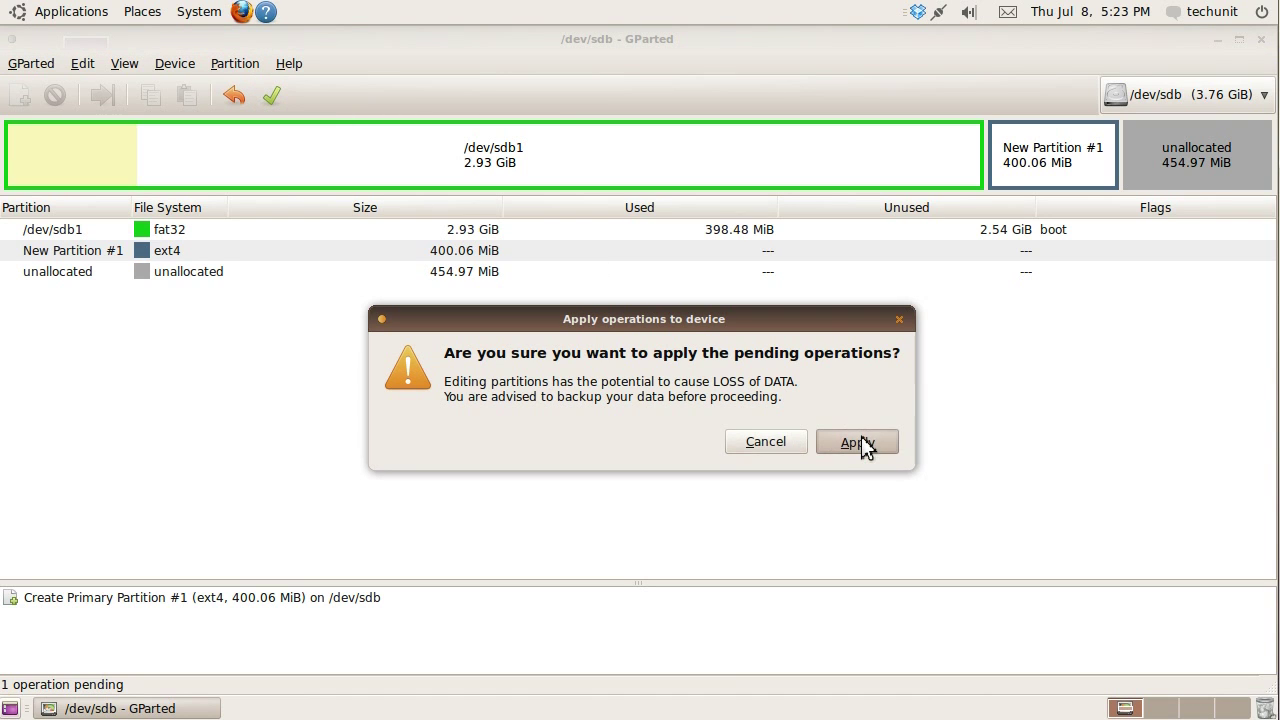
click(861, 437)
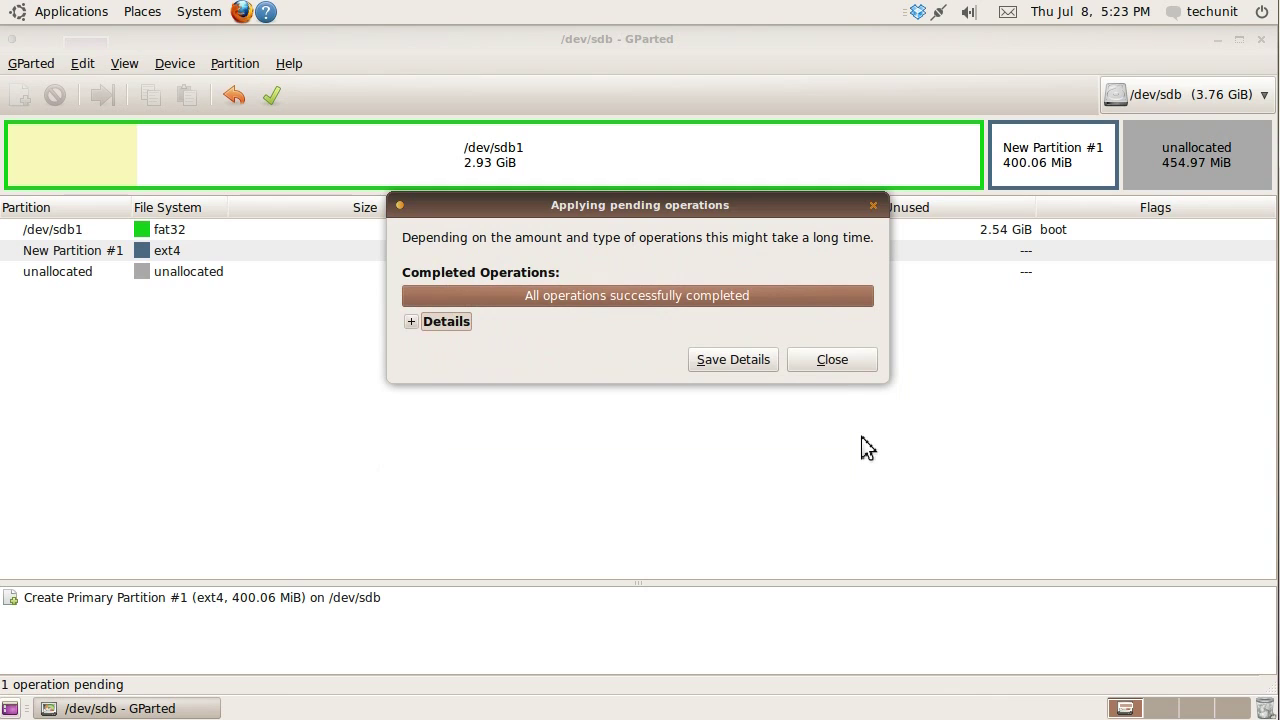
click(833, 360)
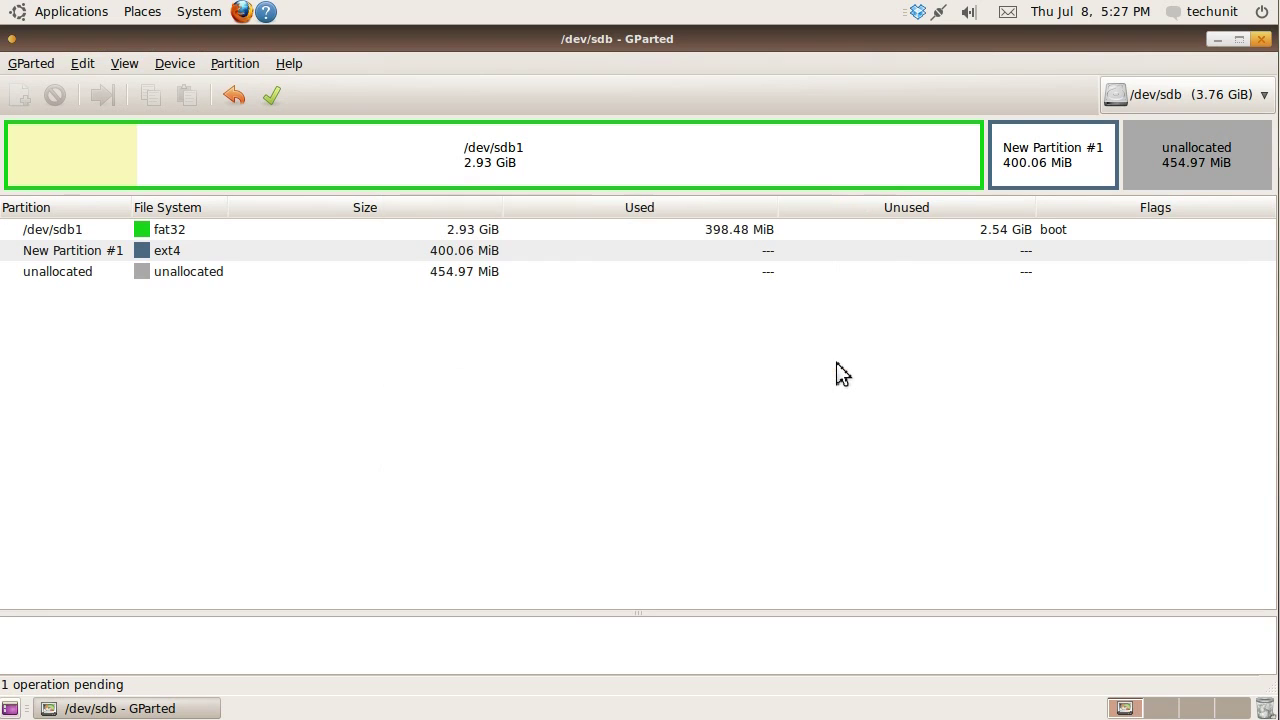
right_click(626, 360)
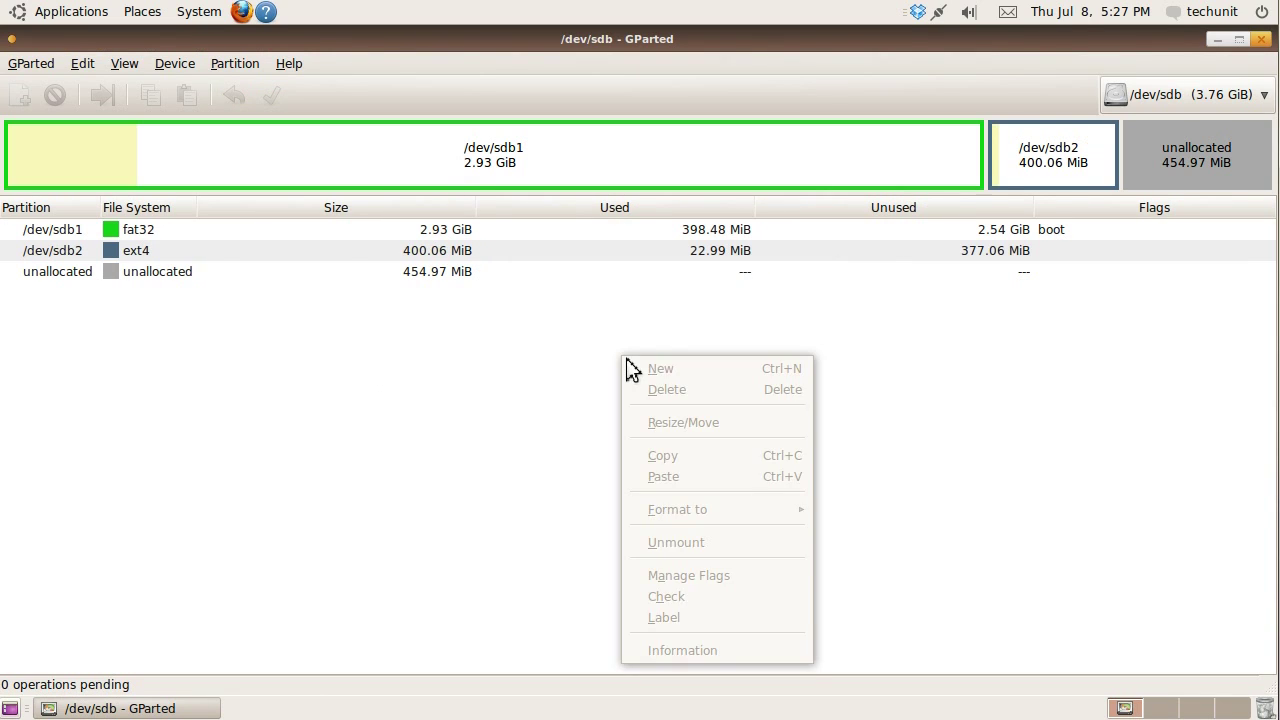
click(554, 376)
Step: Create an Extended Partition filling the 455 MiB of unallocated space after /dev/sdb2 and add it to the pending operations
click(483, 284)
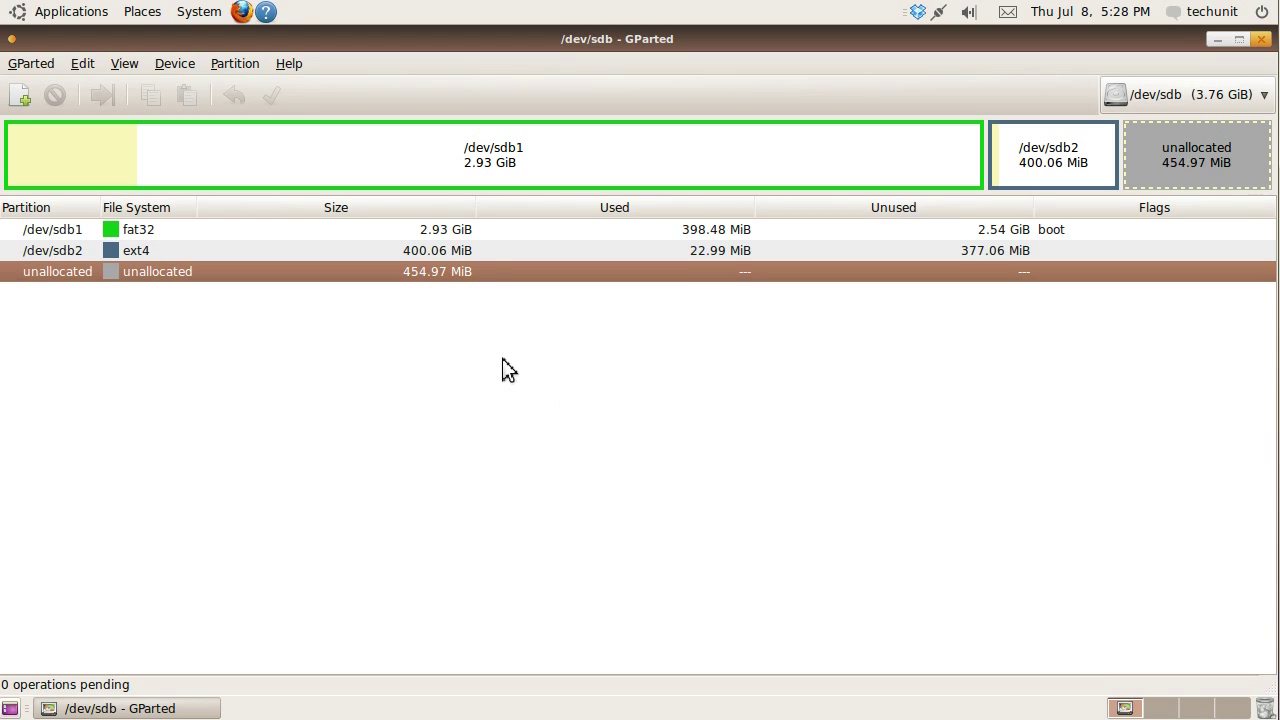
right_click(497, 272)
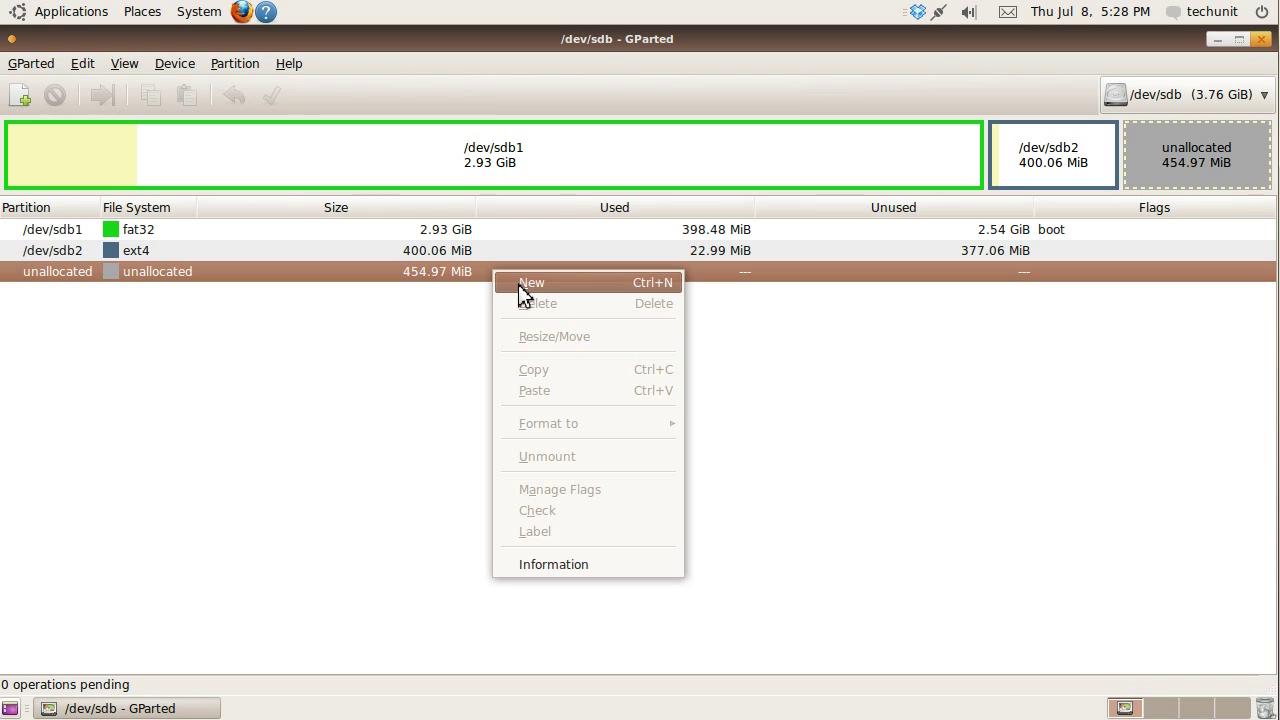
click(530, 283)
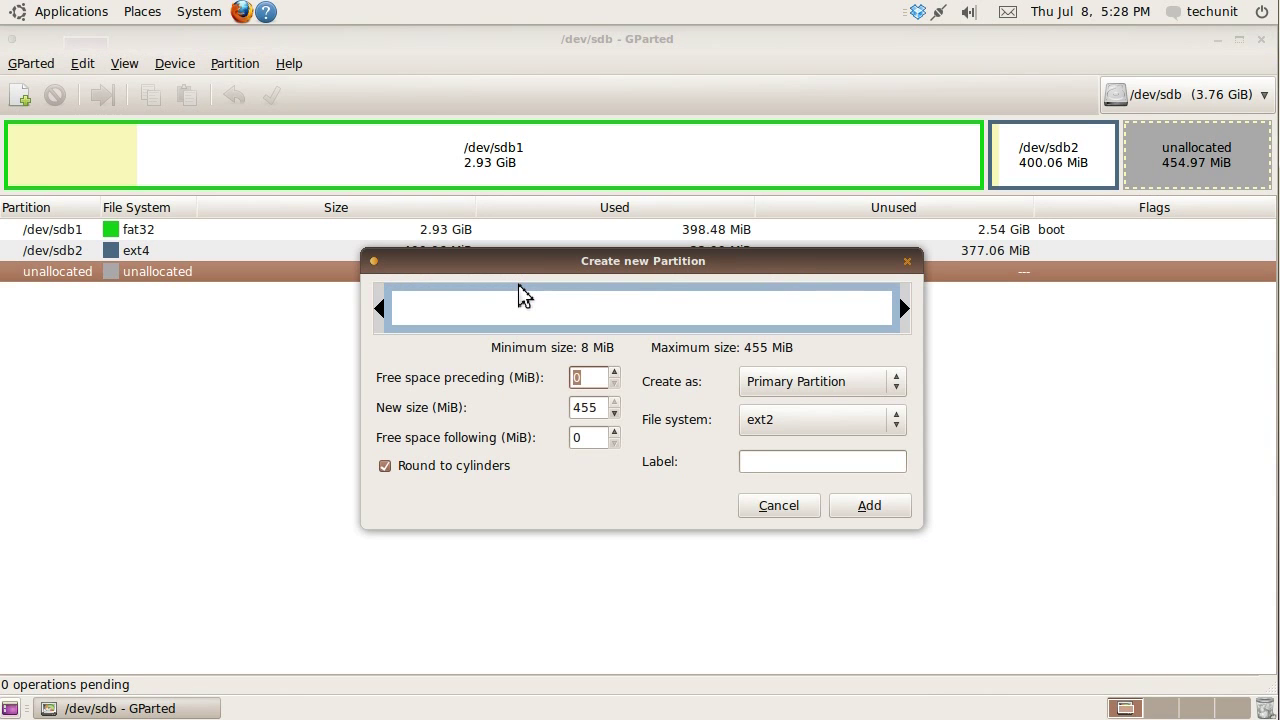
click(822, 385)
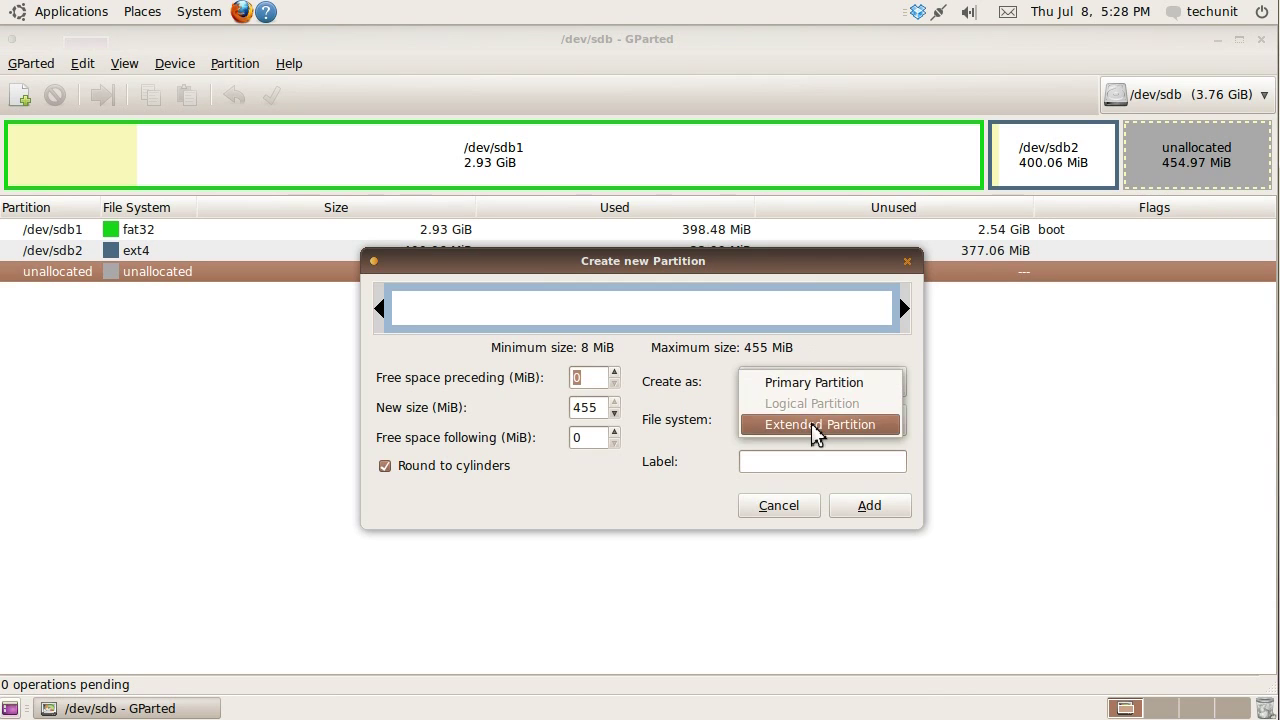
click(820, 424)
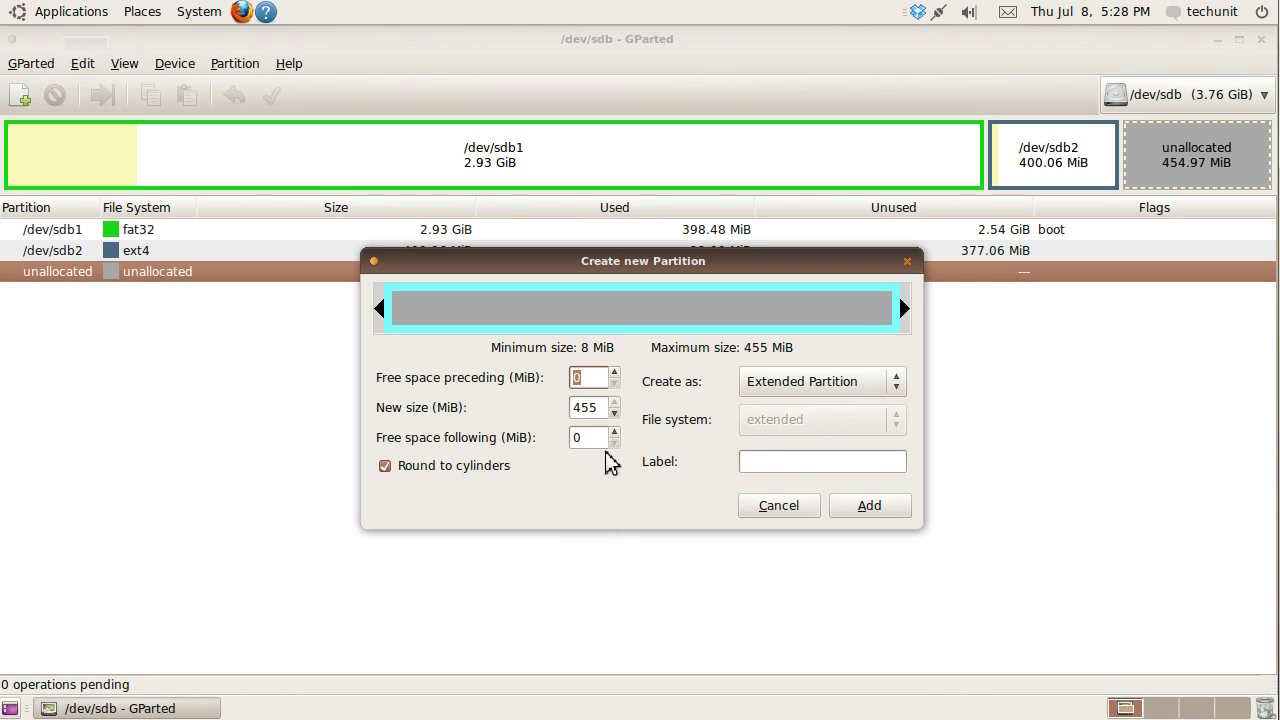
click(884, 510)
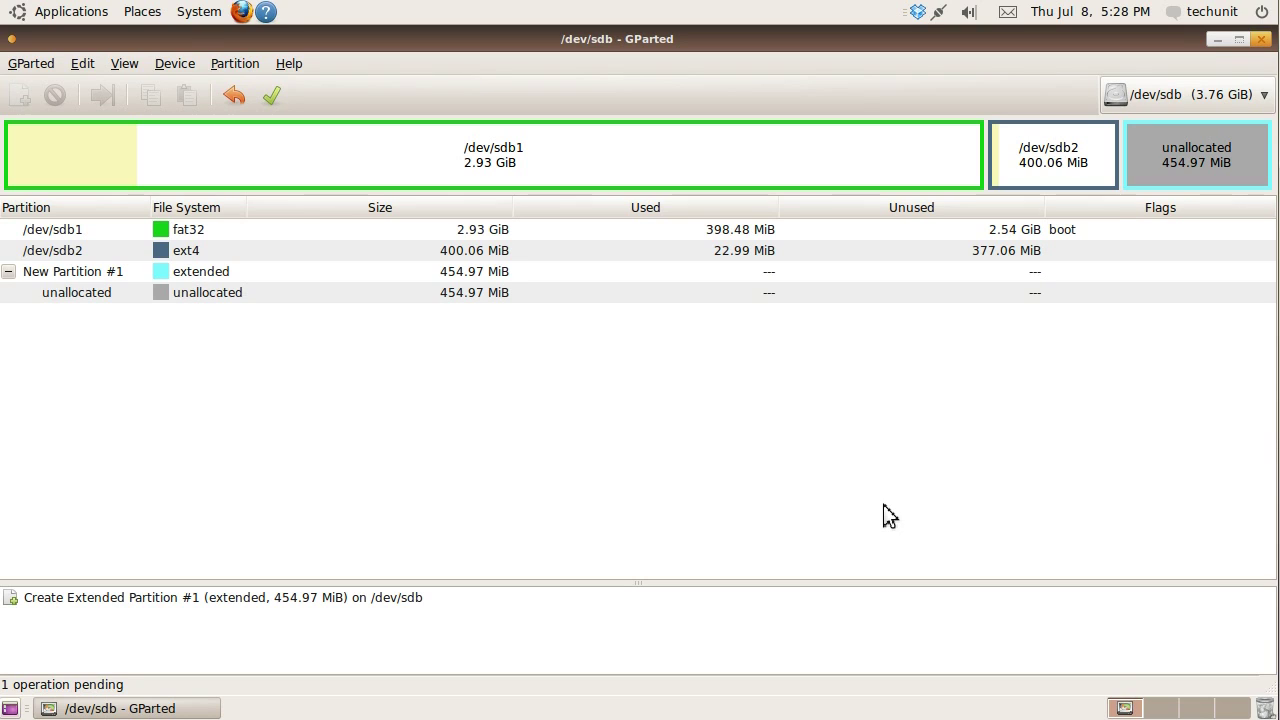
Step: Start a new Logical Partition in the unallocated space inside the extended partition and choose fat16 as its file system
click(397, 293)
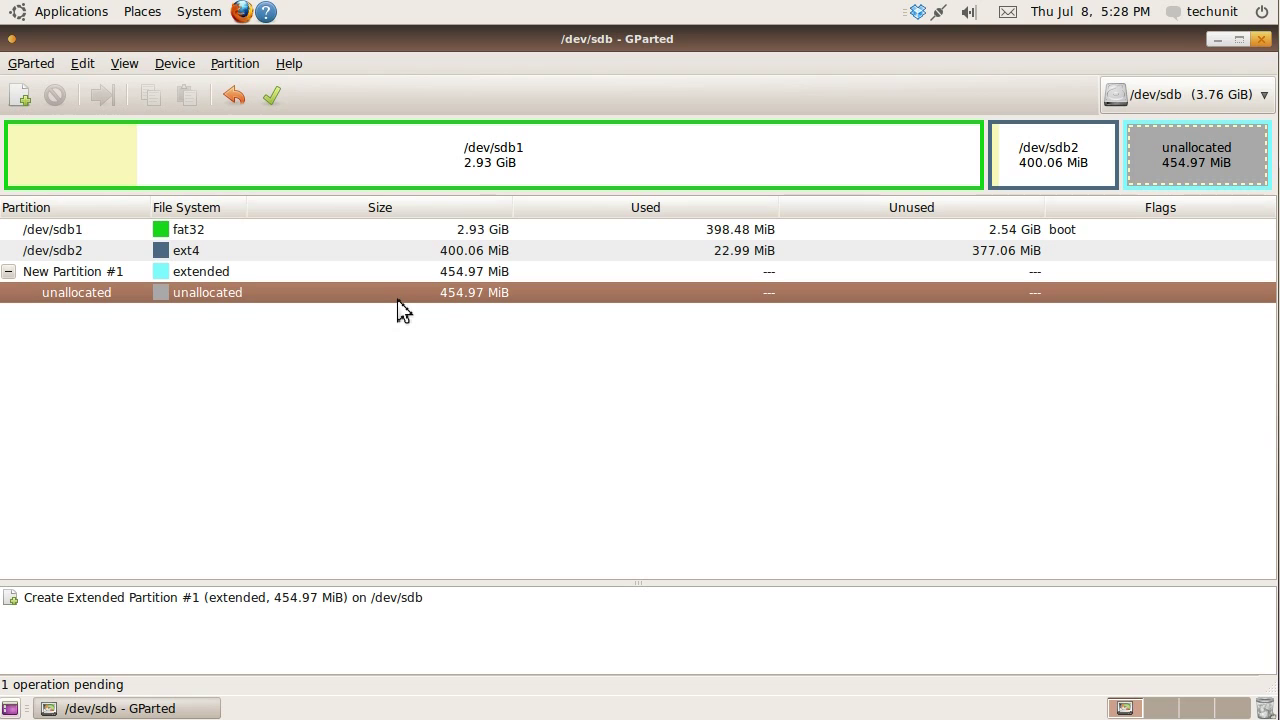
right_click(397, 299)
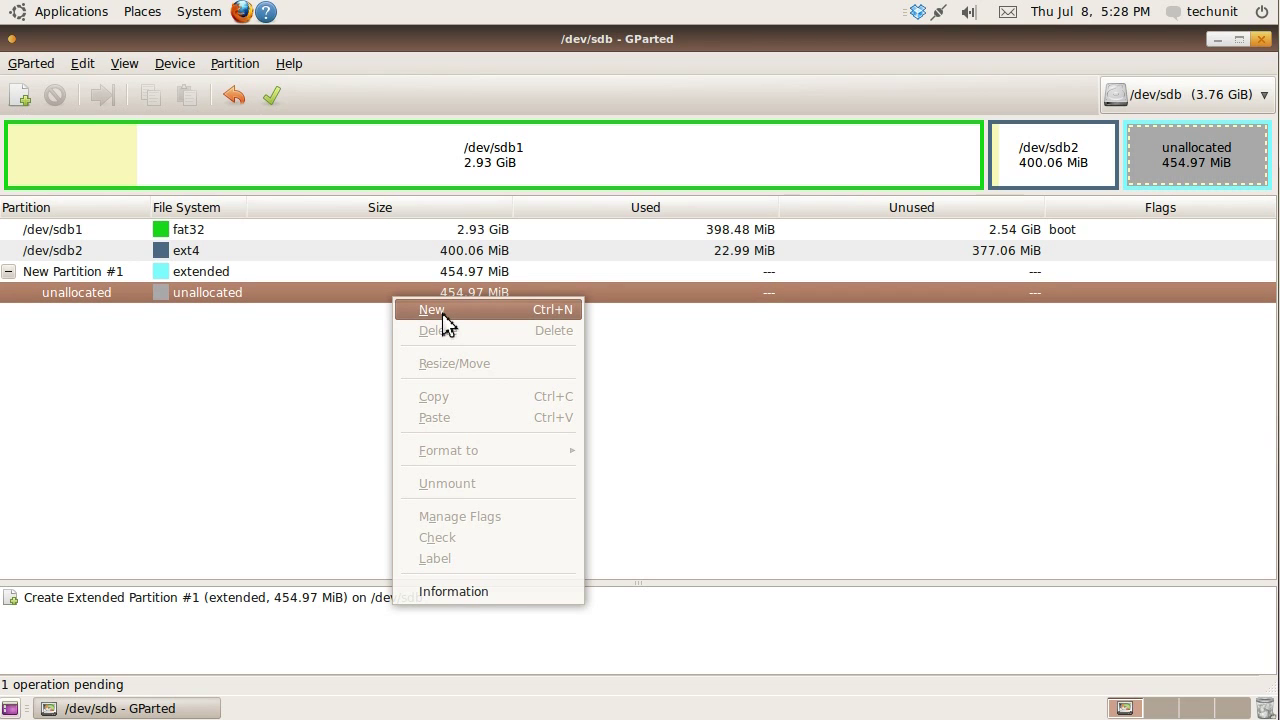
click(442, 313)
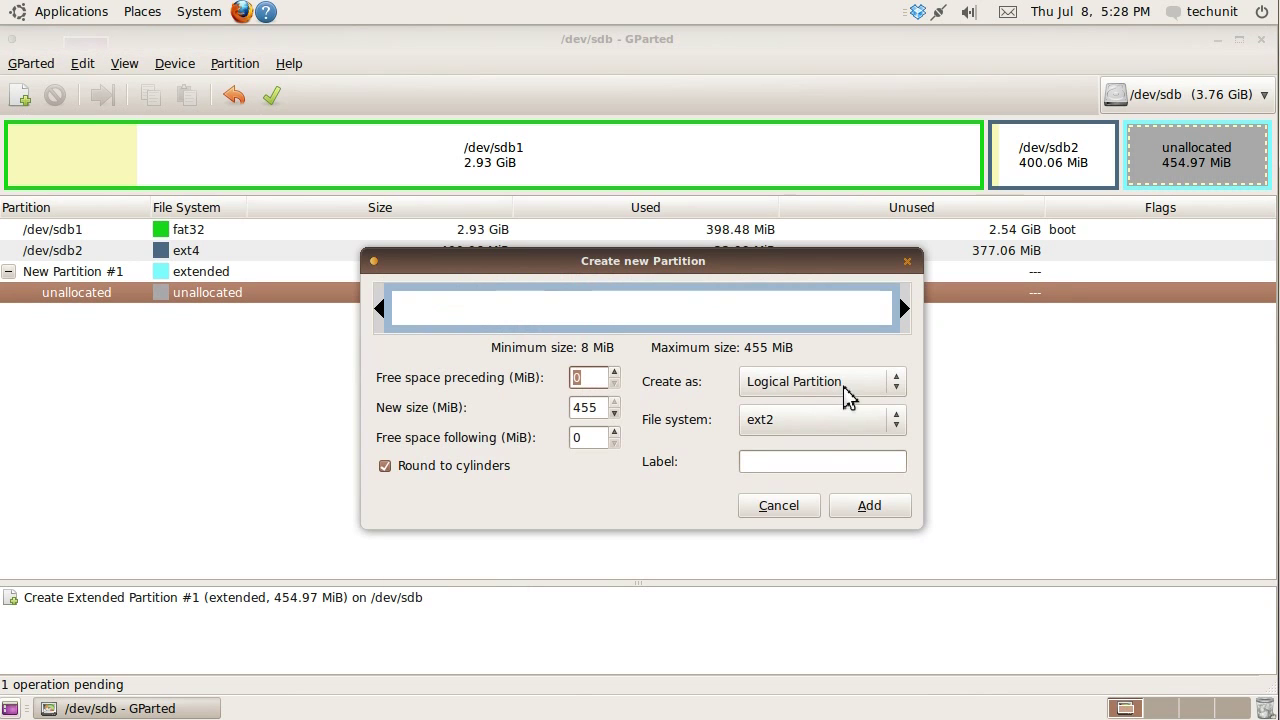
click(898, 385)
click(900, 382)
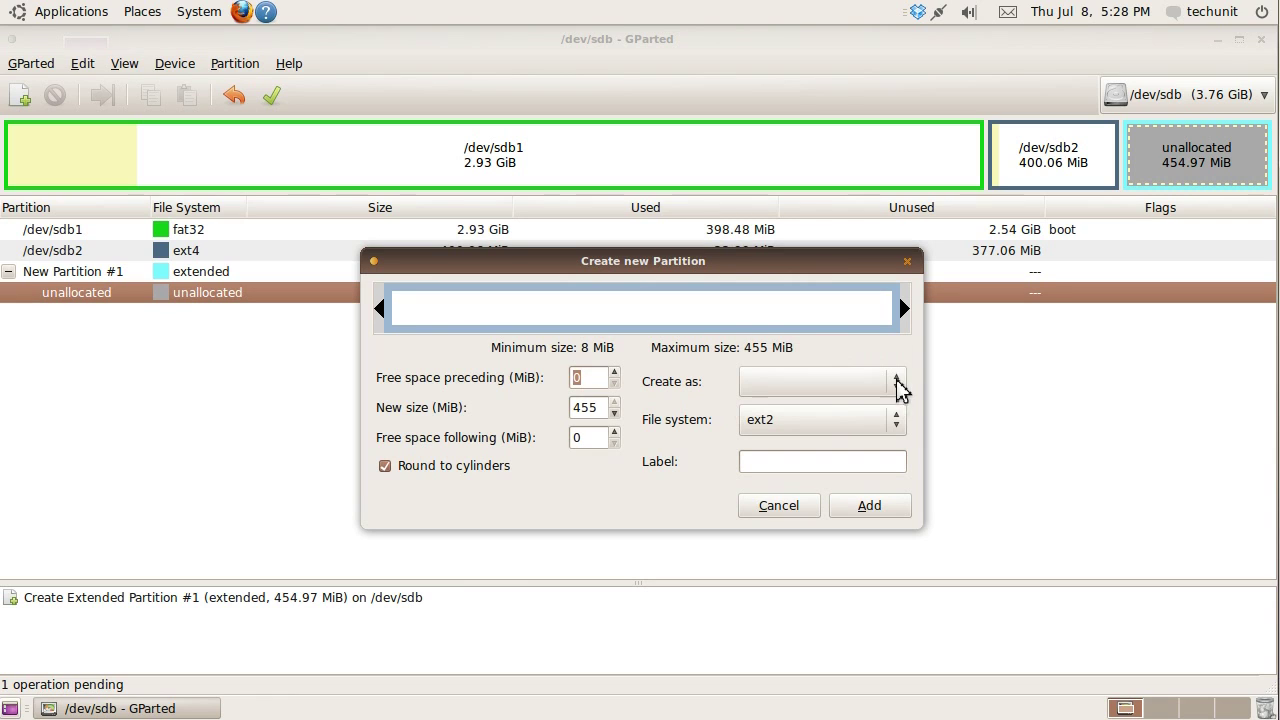
click(850, 443)
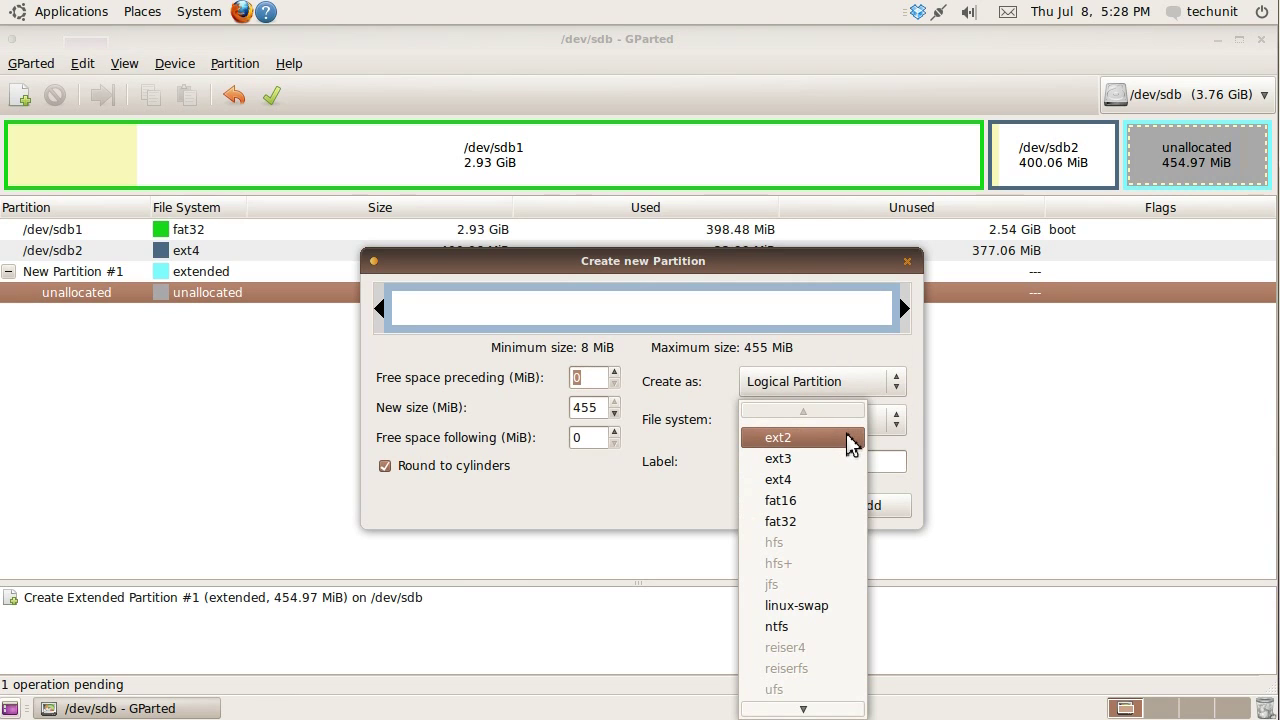
click(822, 502)
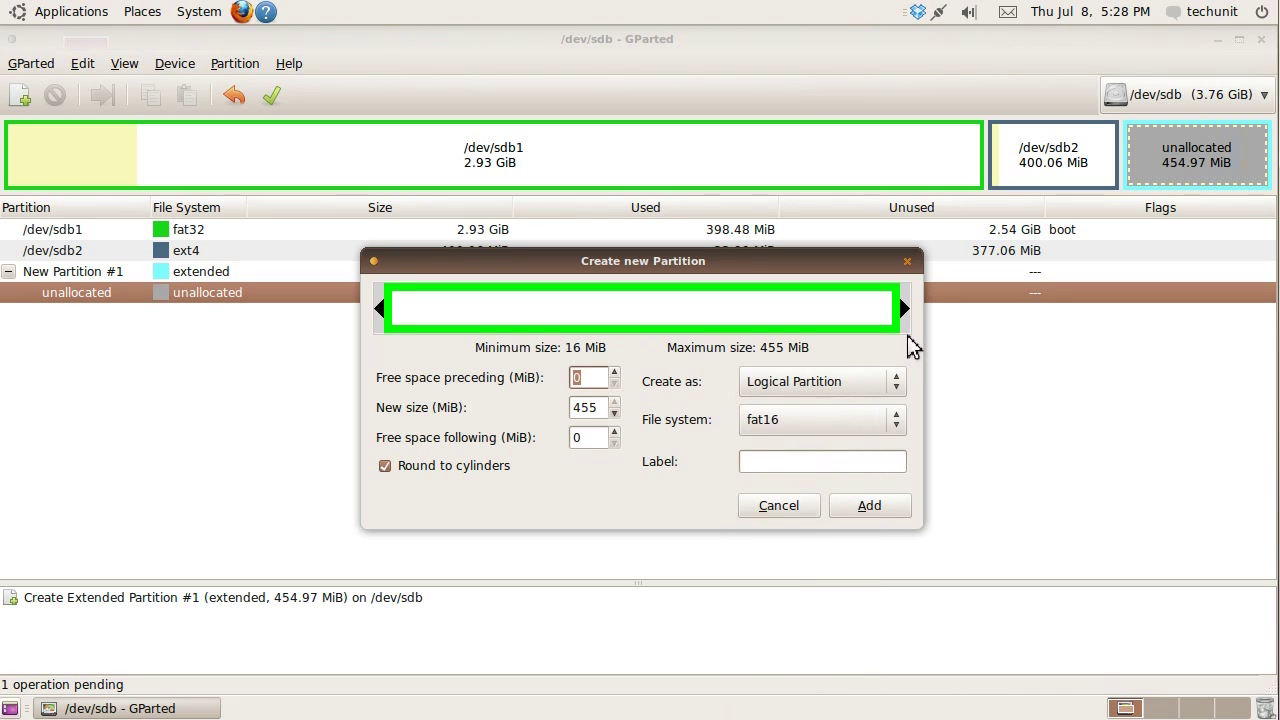
Step: Set the fat16 logical partition's size to 75 MiB and add it to the pending operations
drag(903, 310, 505, 312)
double_click(584, 407)
text(100)
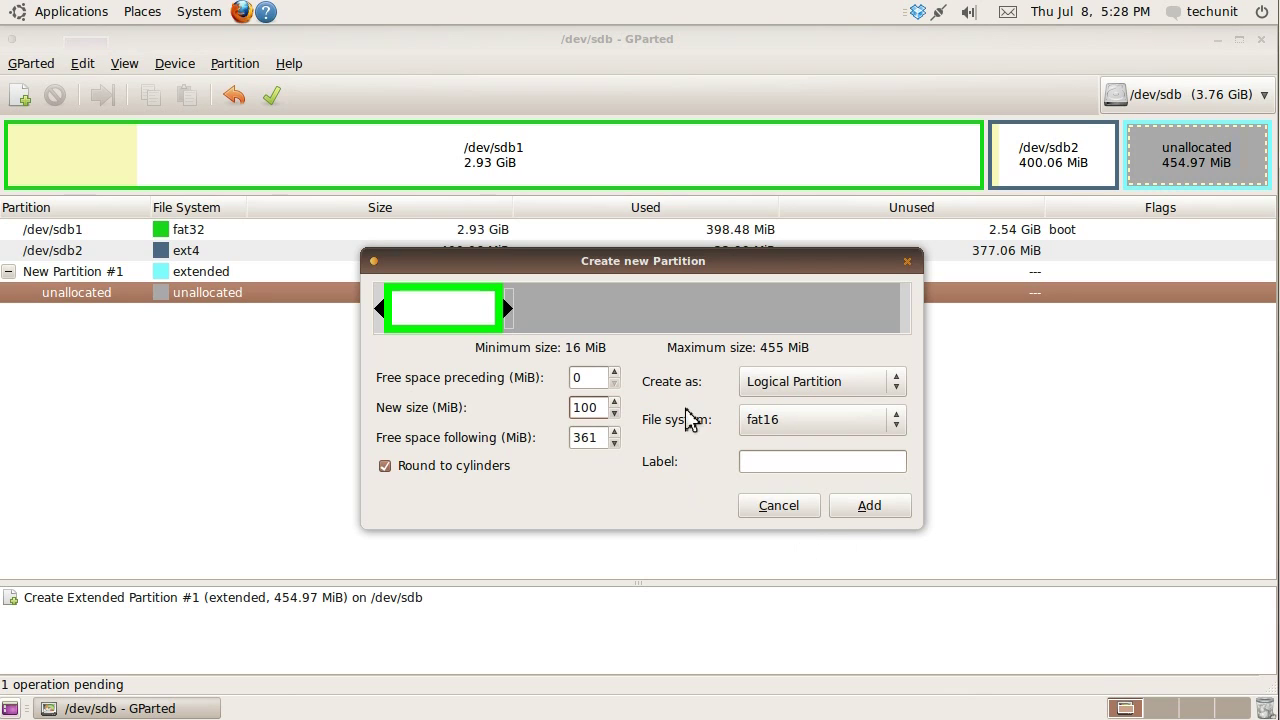
double_click(588, 408)
key(BackSpace)
text(75)
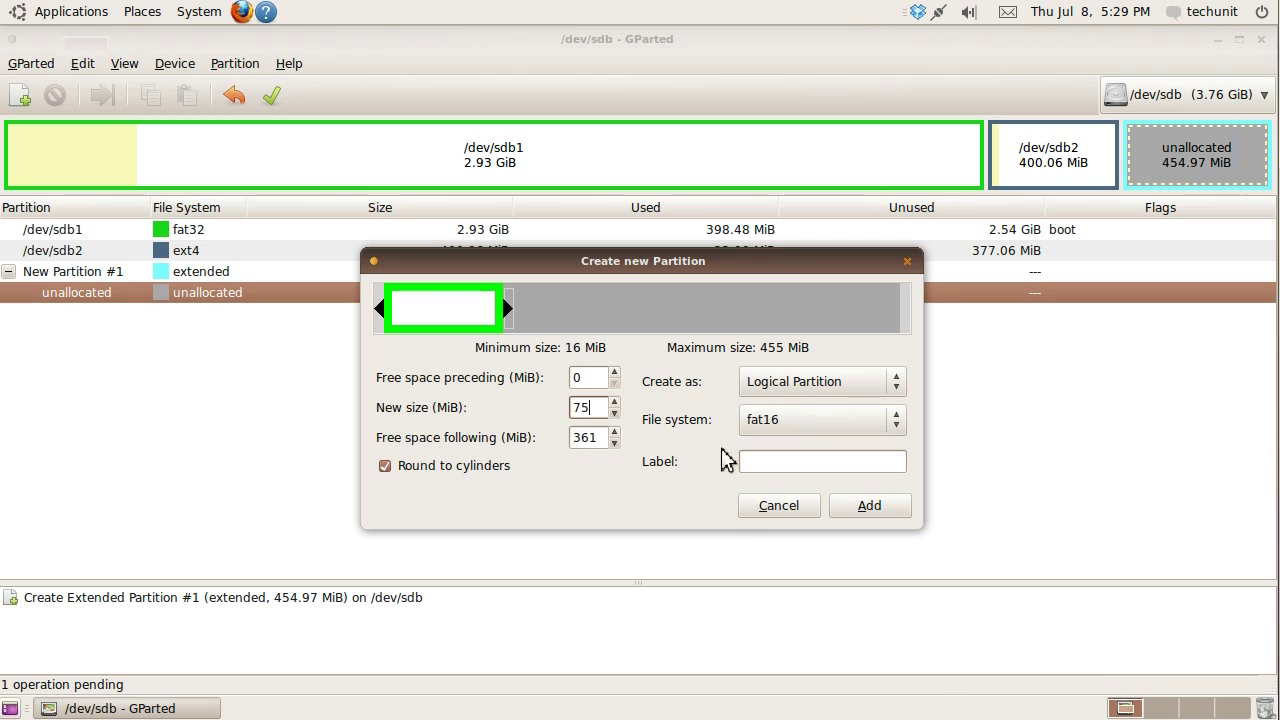
click(615, 441)
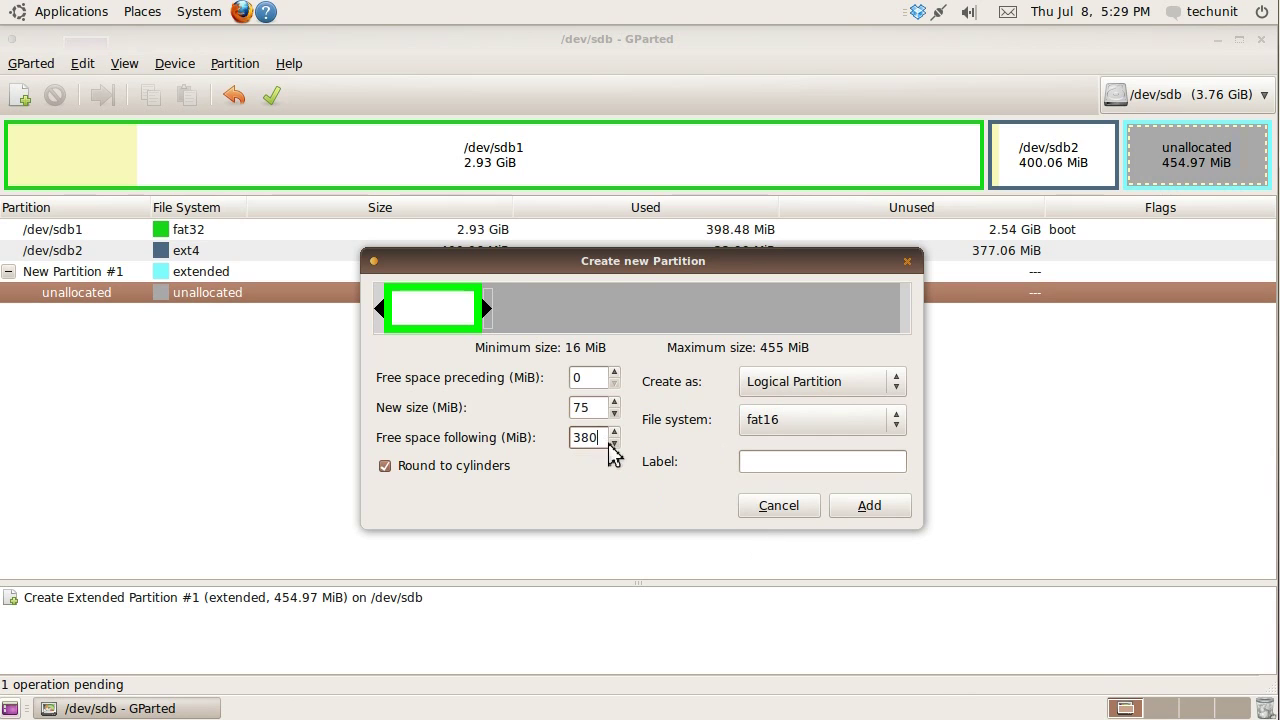
click(873, 504)
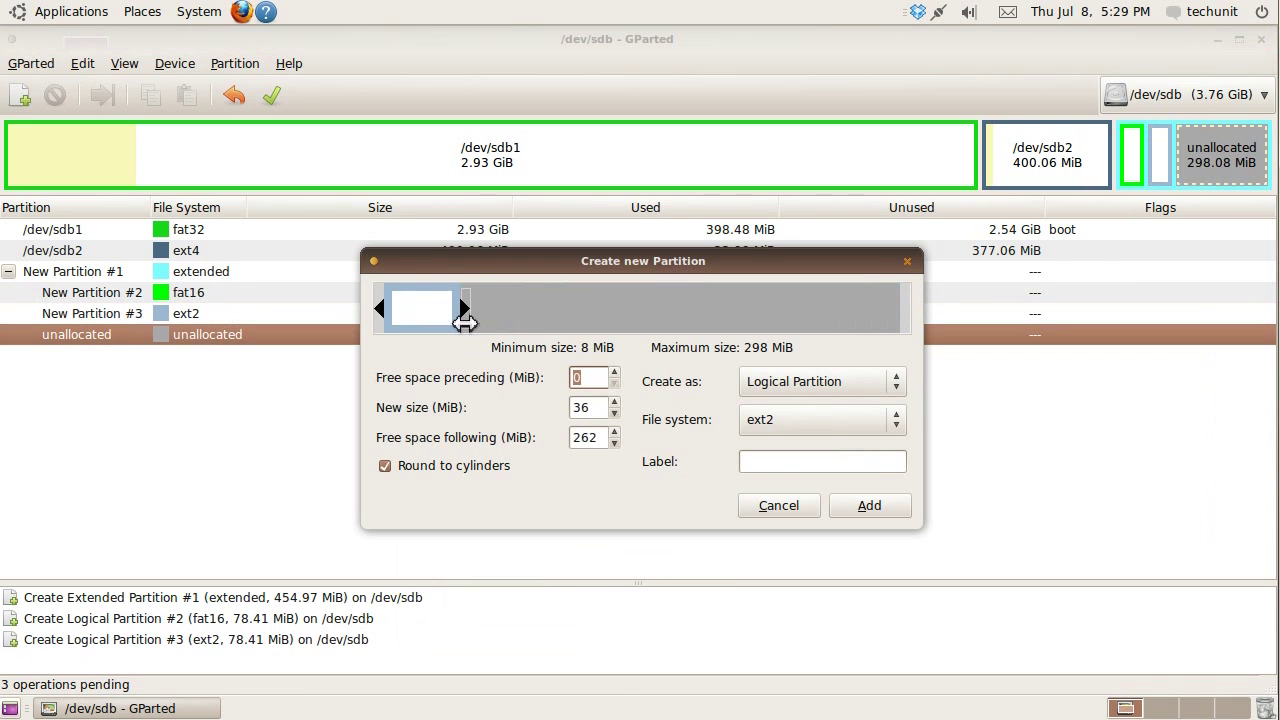
Step: Add a 75 MiB ntfs Logical Partition inside the extended partition to the pending operations
text(75)
click(820, 419)
click(851, 560)
click(869, 505)
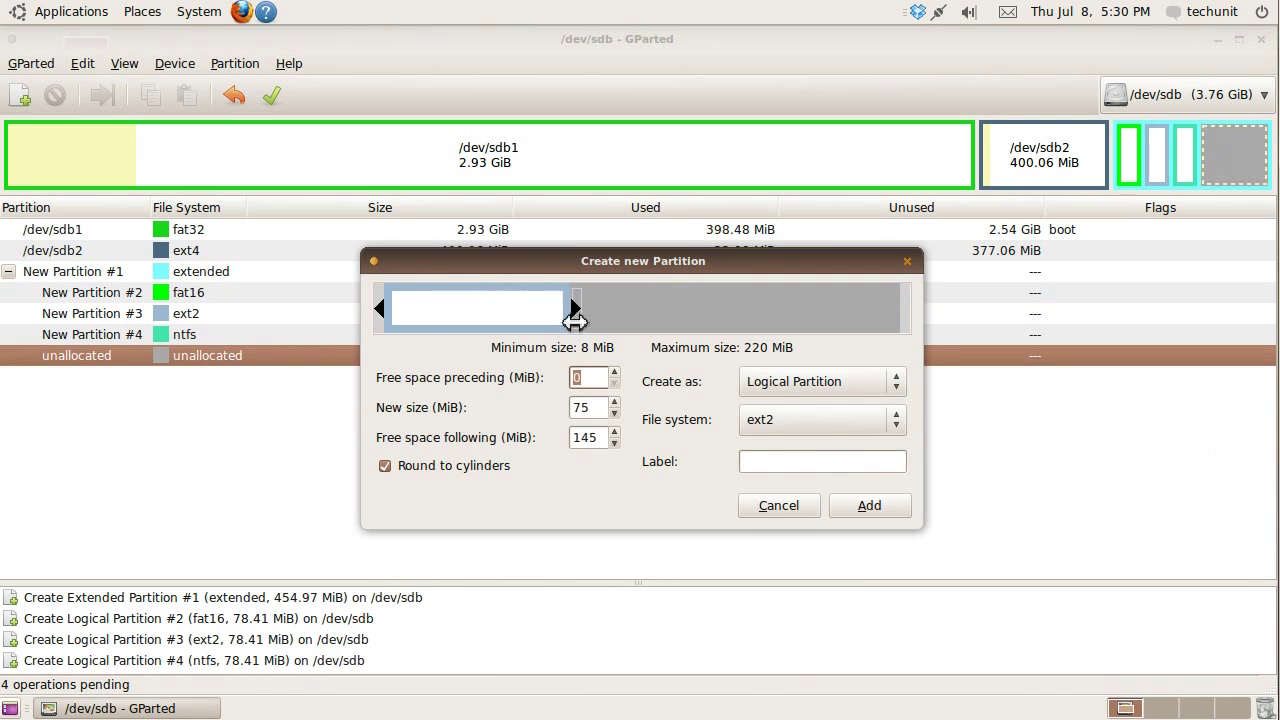
Step: Add two more 75 MiB Logical Partitions to the extended partition, one ext3 and one ext2
click(869, 505)
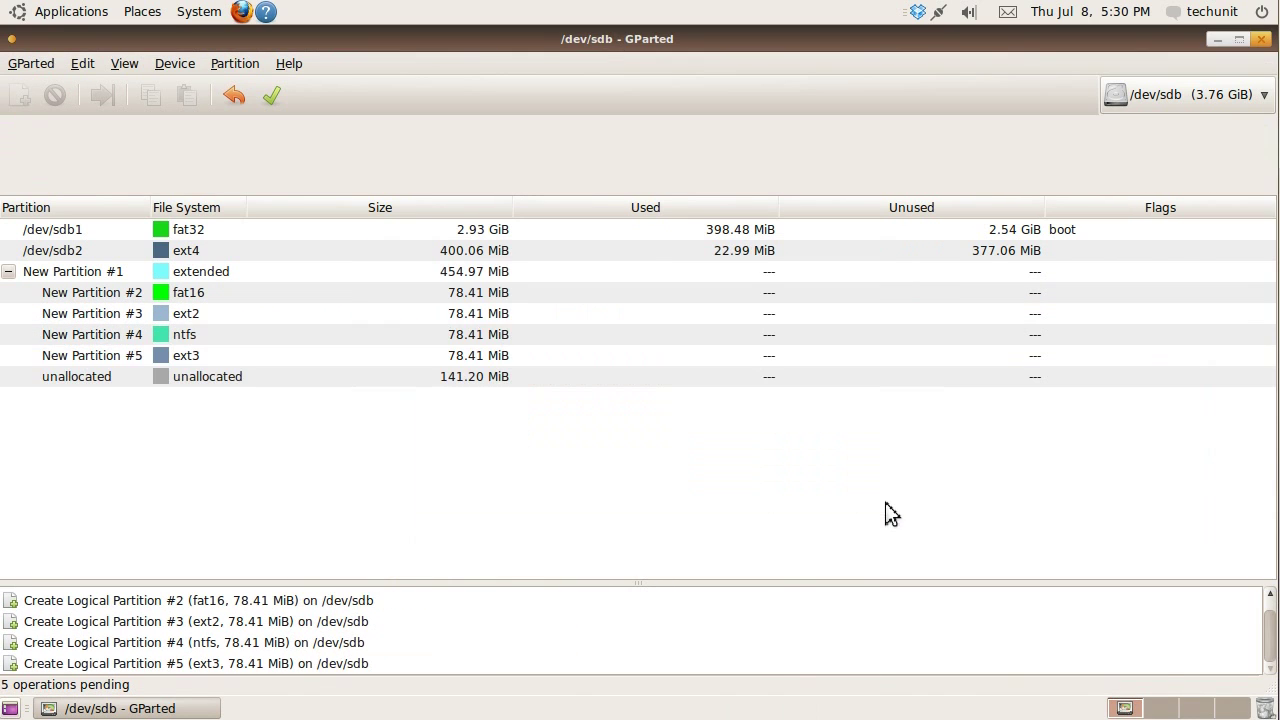
click(242, 378)
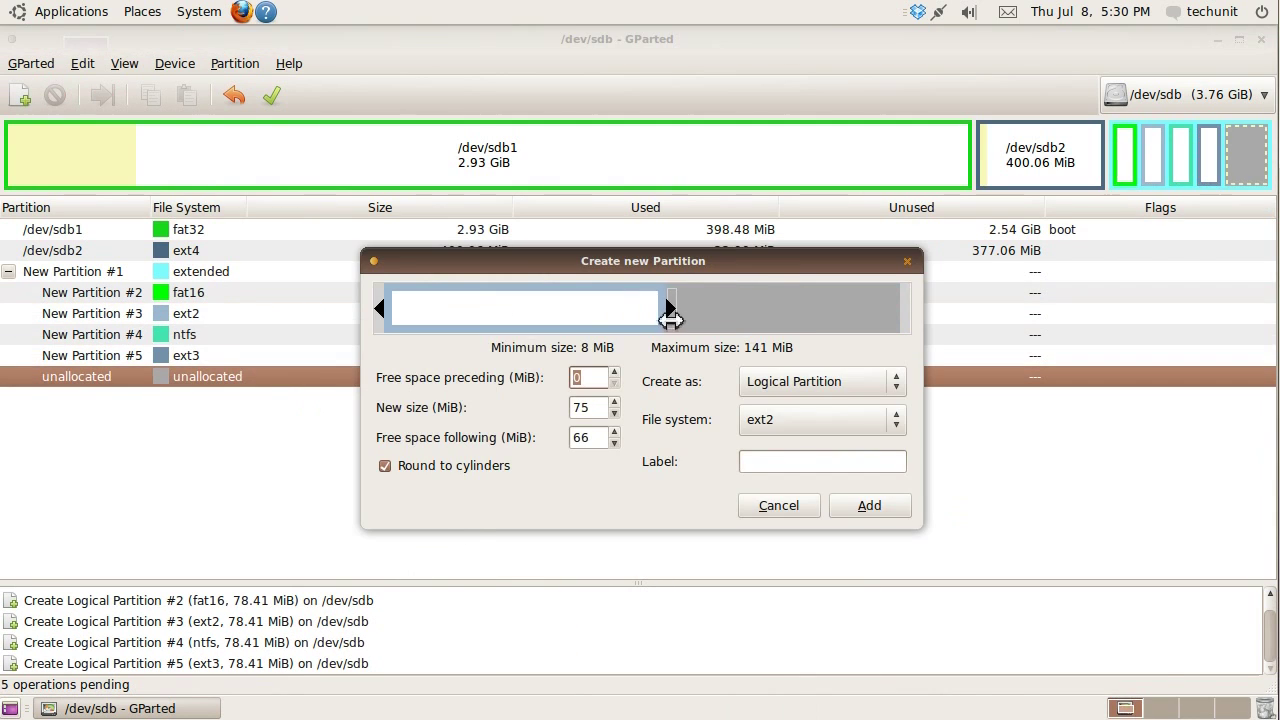
click(869, 505)
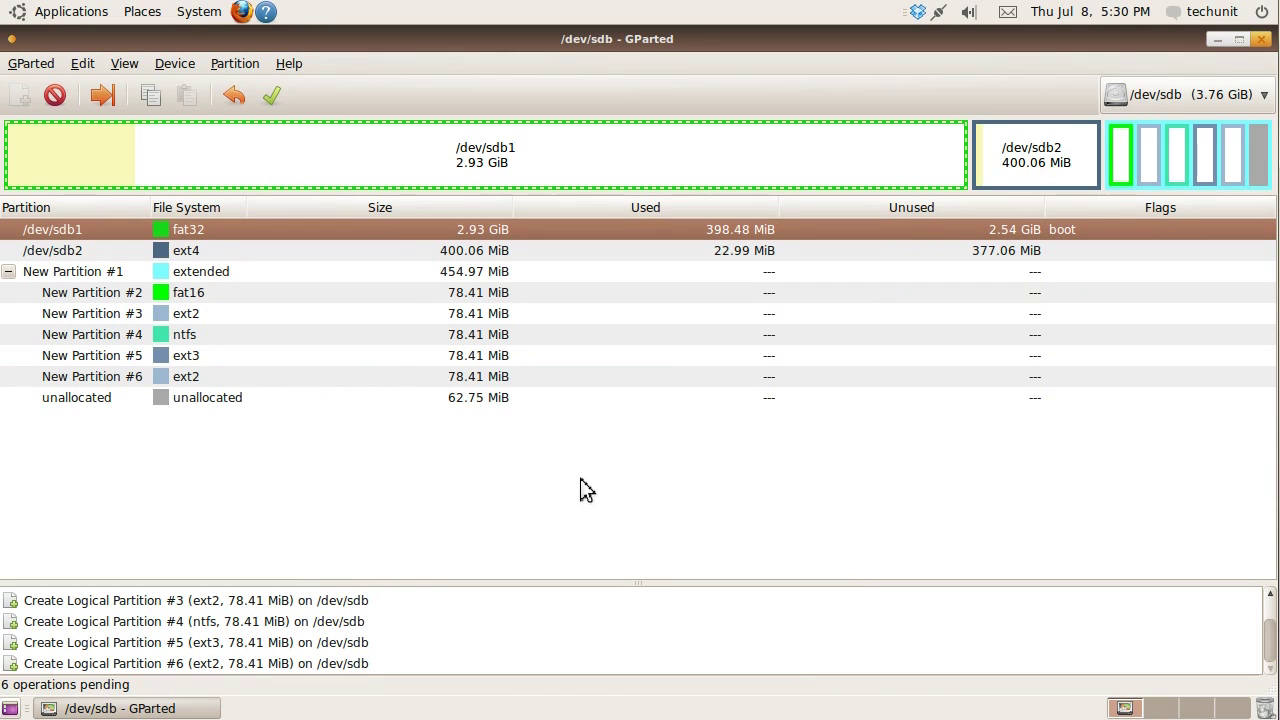
Step: Apply the pending creation of the extended and logical partitions to the device and close the completion report
click(274, 95)
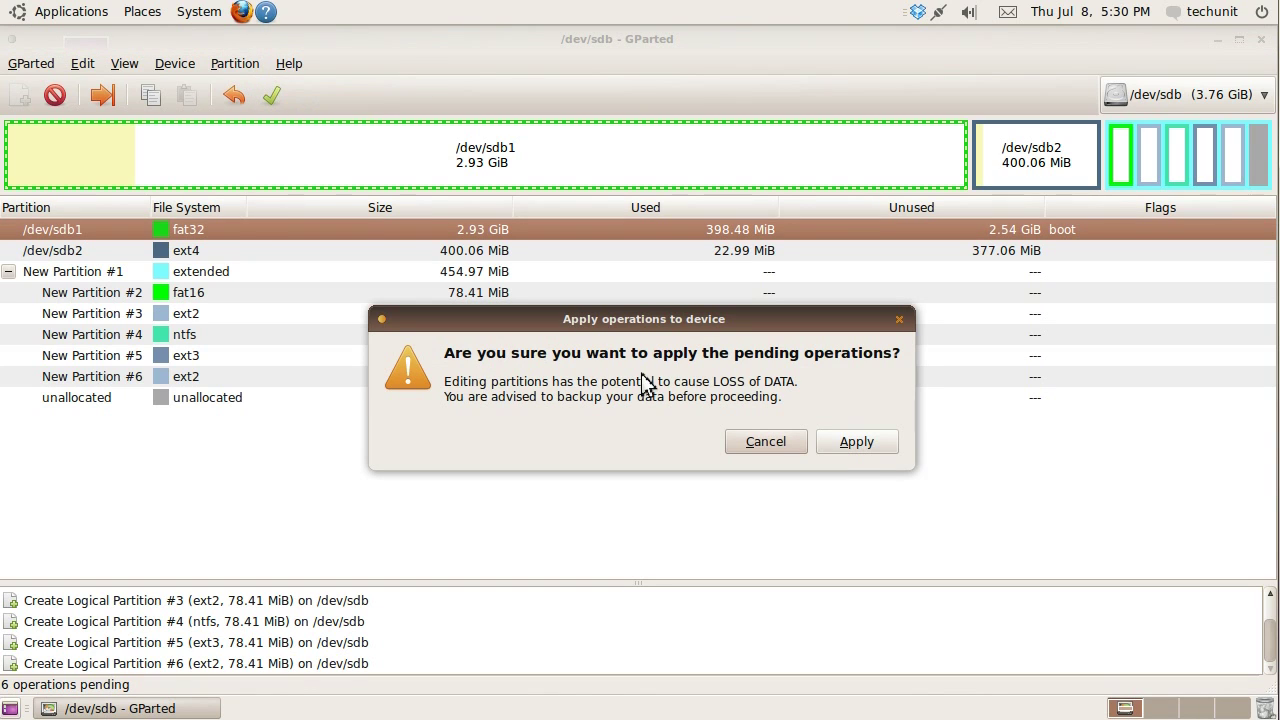
click(845, 453)
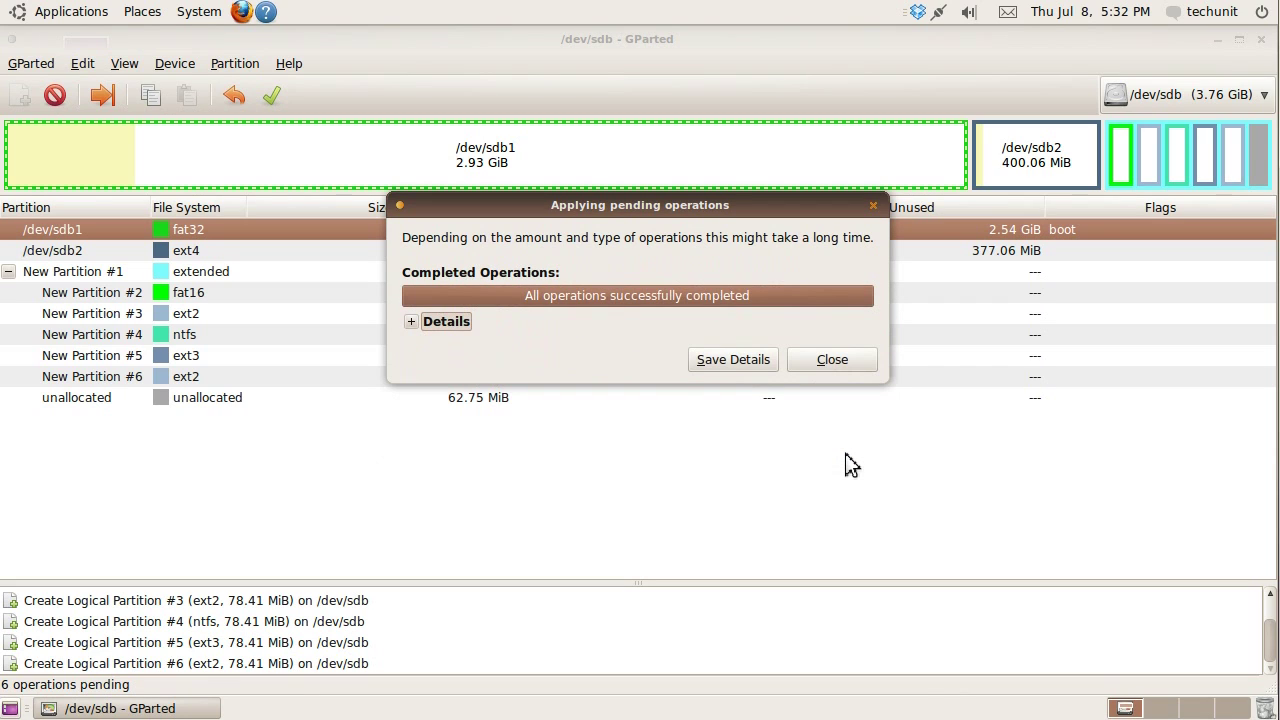
click(830, 352)
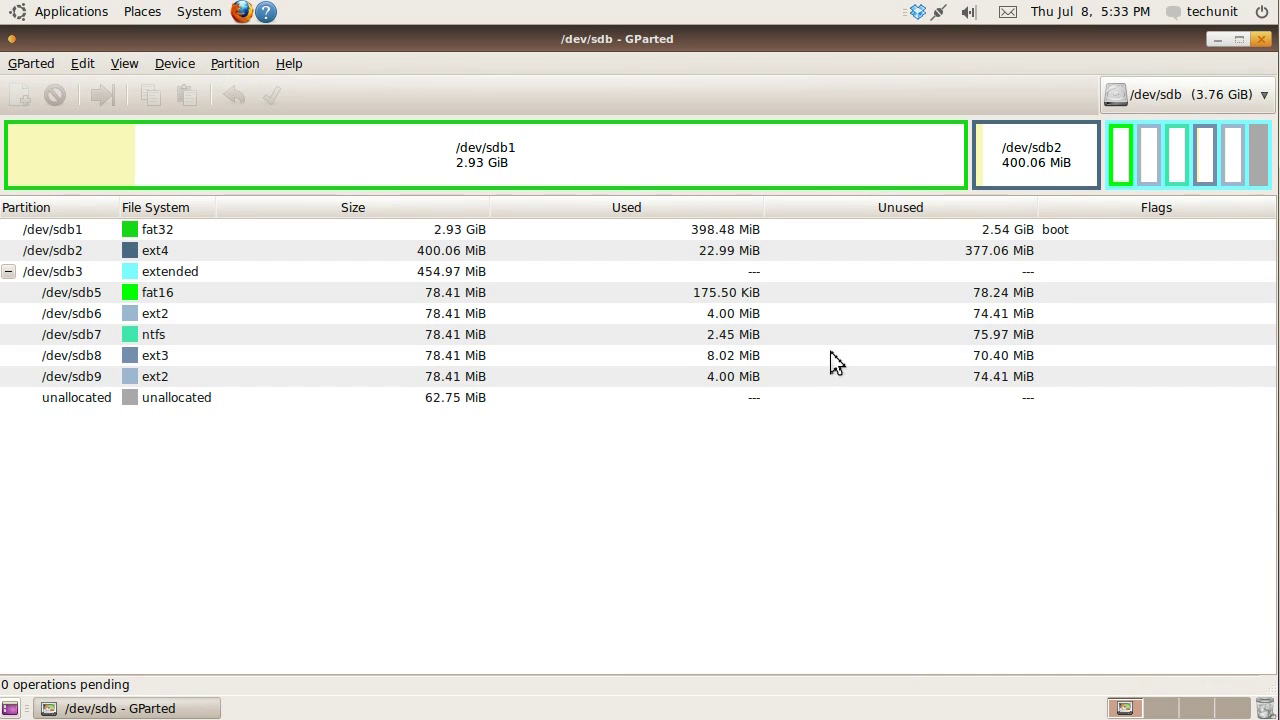
Step: Mark the fat16 logical partition and the first ext2 logical partition inside /dev/sdb3 for deletion
right_click(563, 271)
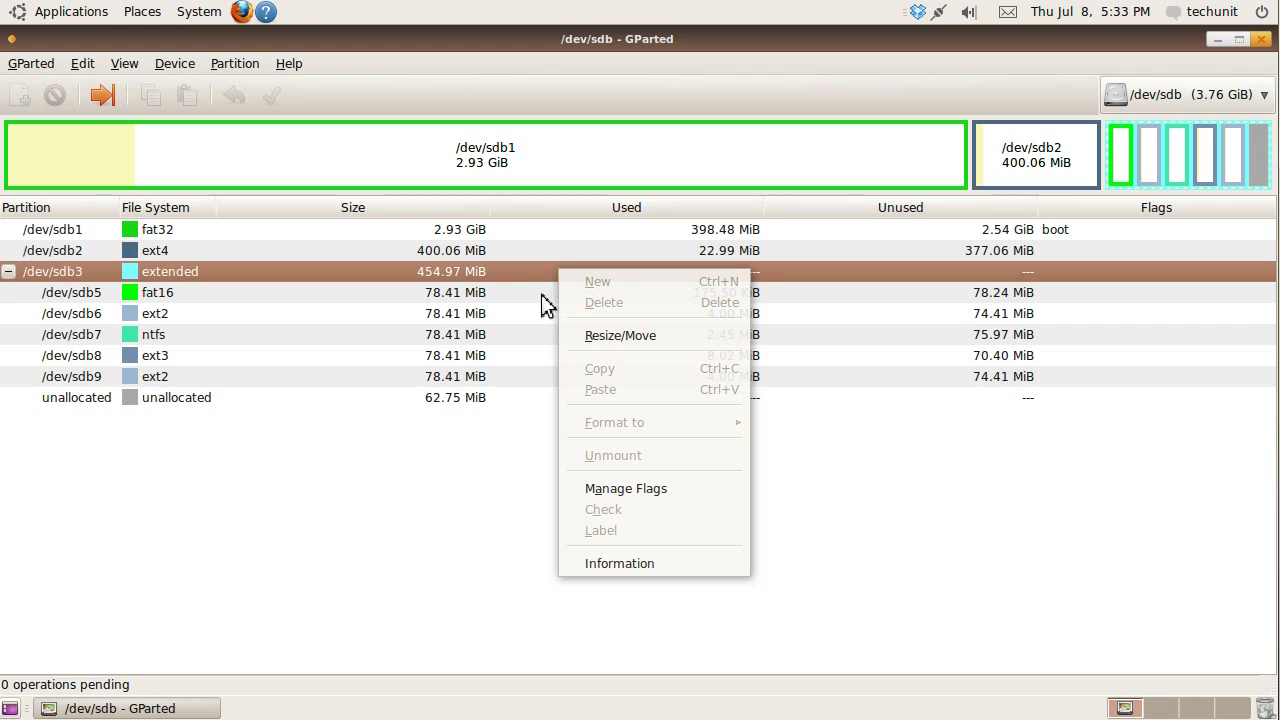
click(541, 295)
right_click(526, 297)
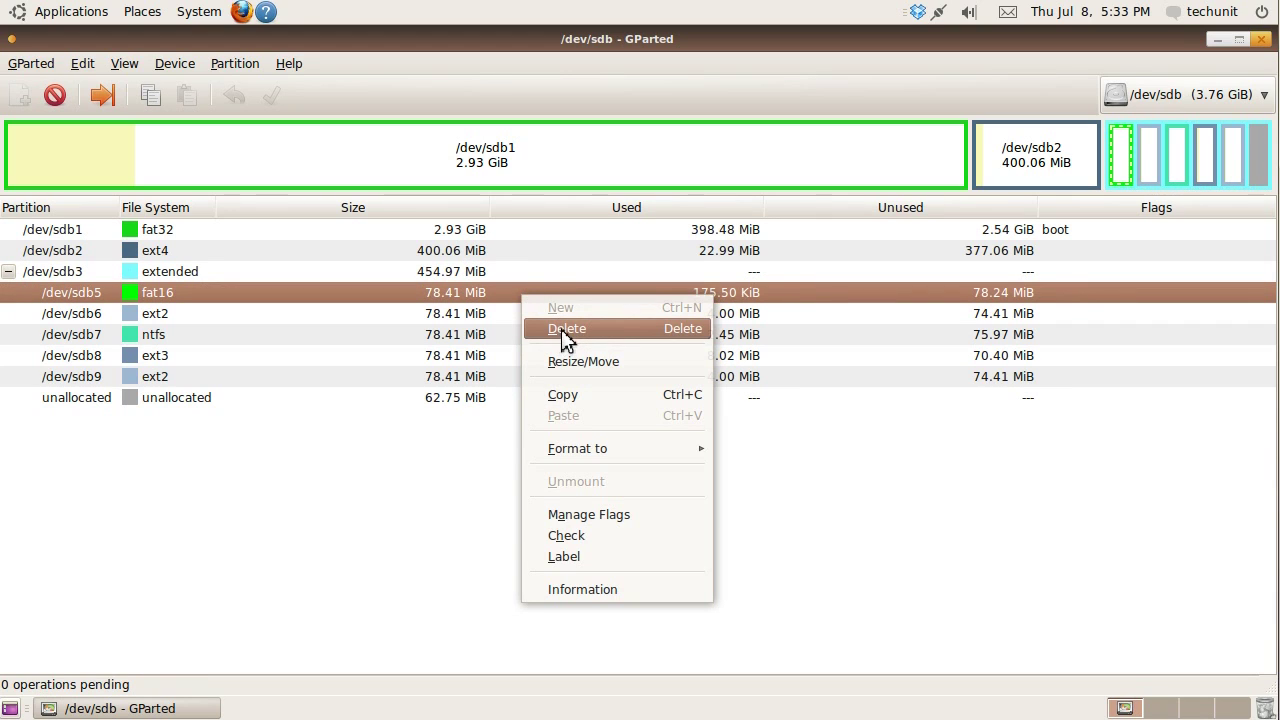
click(561, 328)
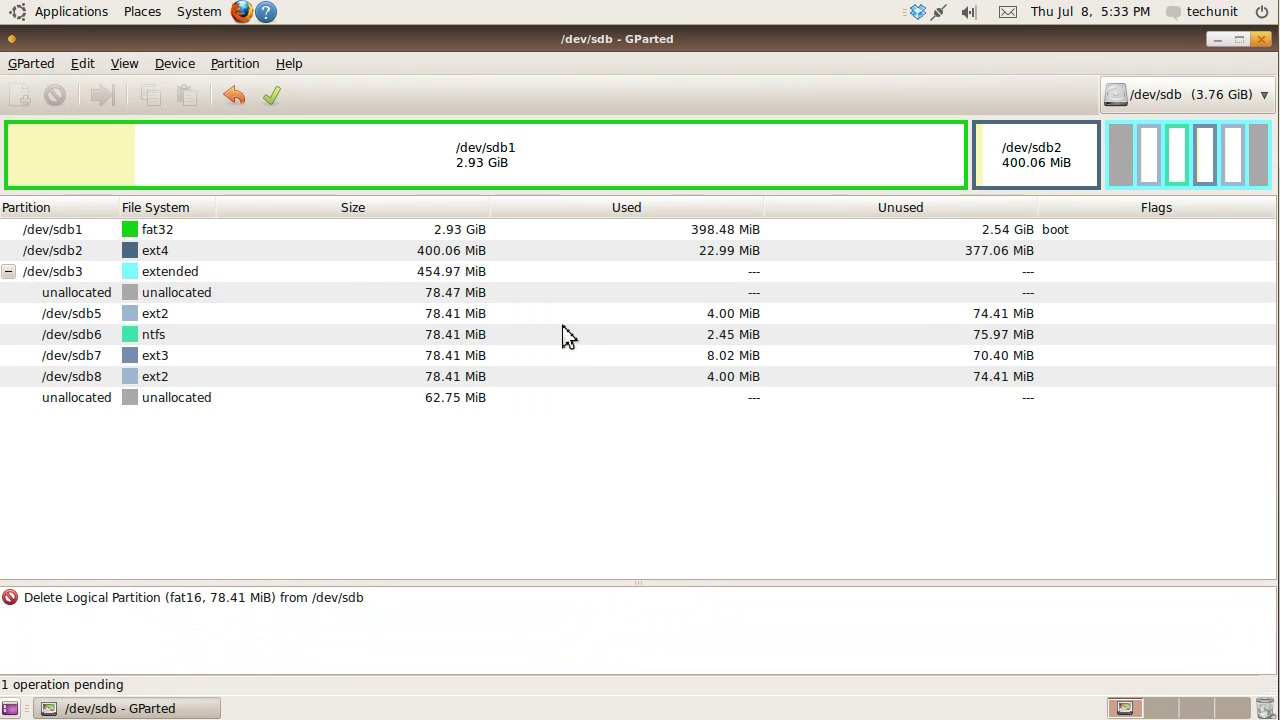
right_click(550, 311)
click(579, 341)
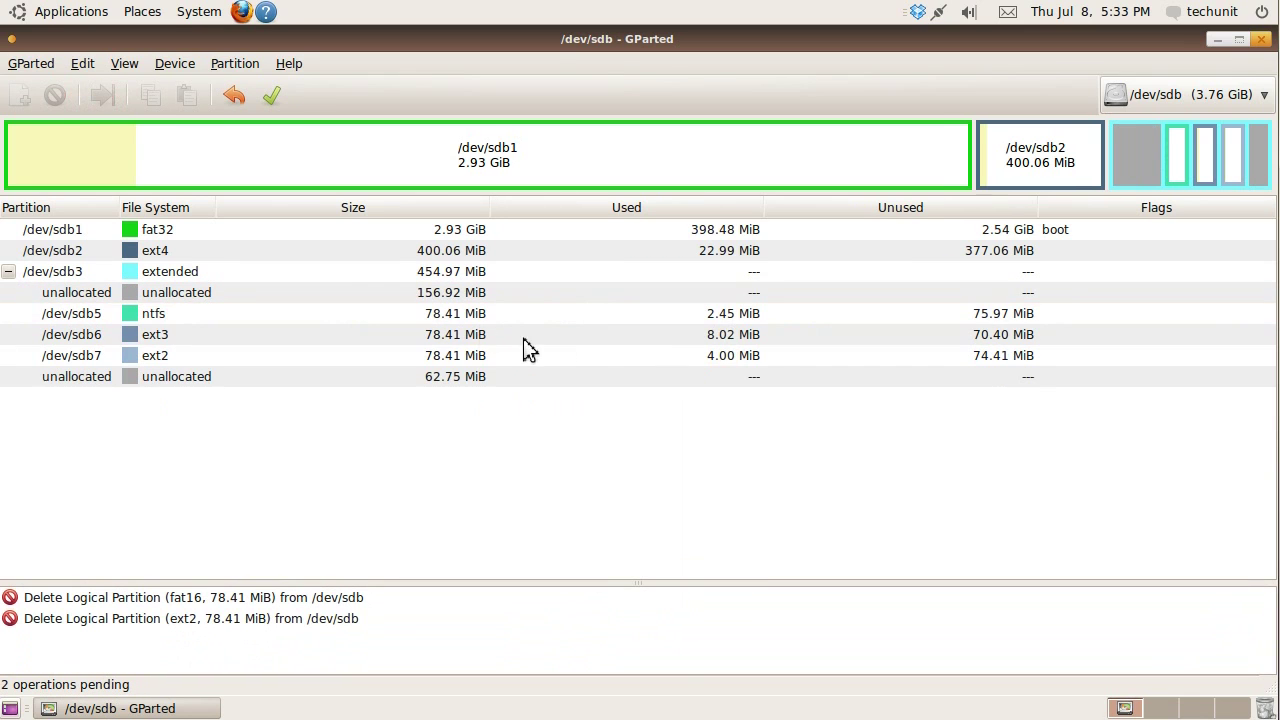
Step: Mark the ntfs, ext3 and remaining ext2 logical partitions inside /dev/sdb3 for deletion
right_click(472, 318)
key(Delete)
click(470, 320)
key(Delete)
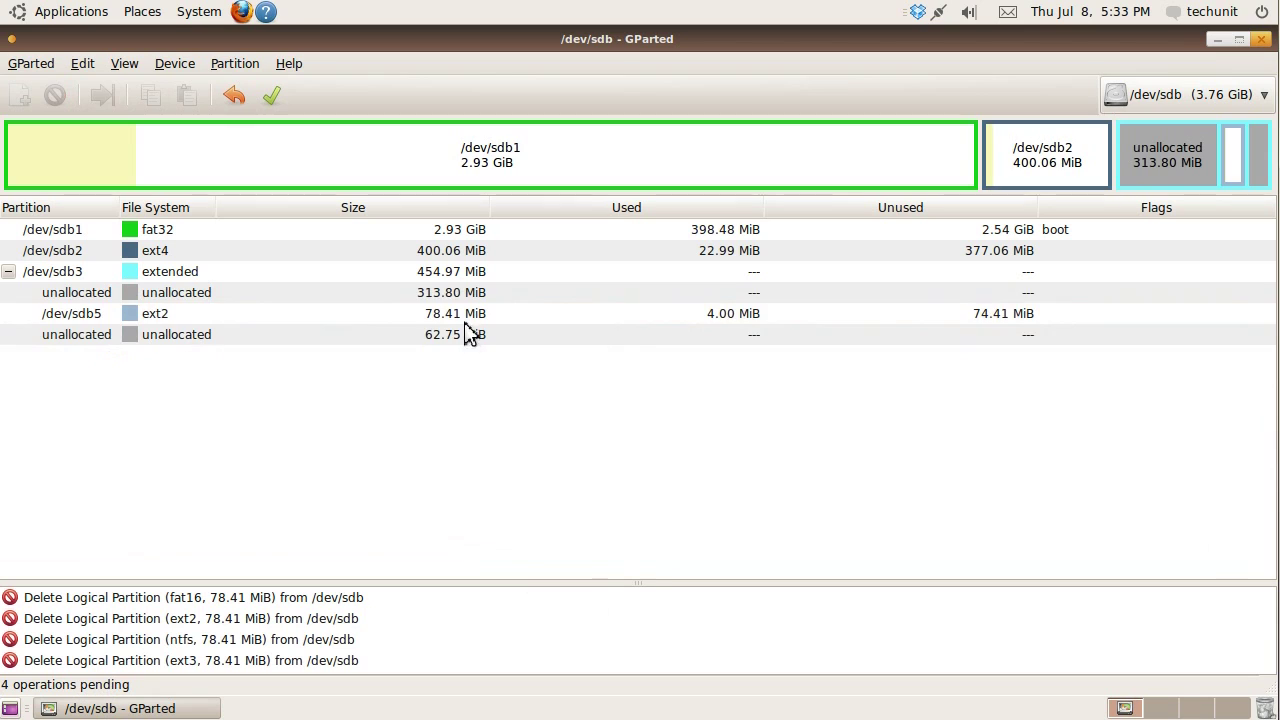
right_click(466, 320)
click(513, 345)
Step: Mark the emptied extended partition /dev/sdb3 and the ext4 partition /dev/sdb2 for deletion
right_click(457, 274)
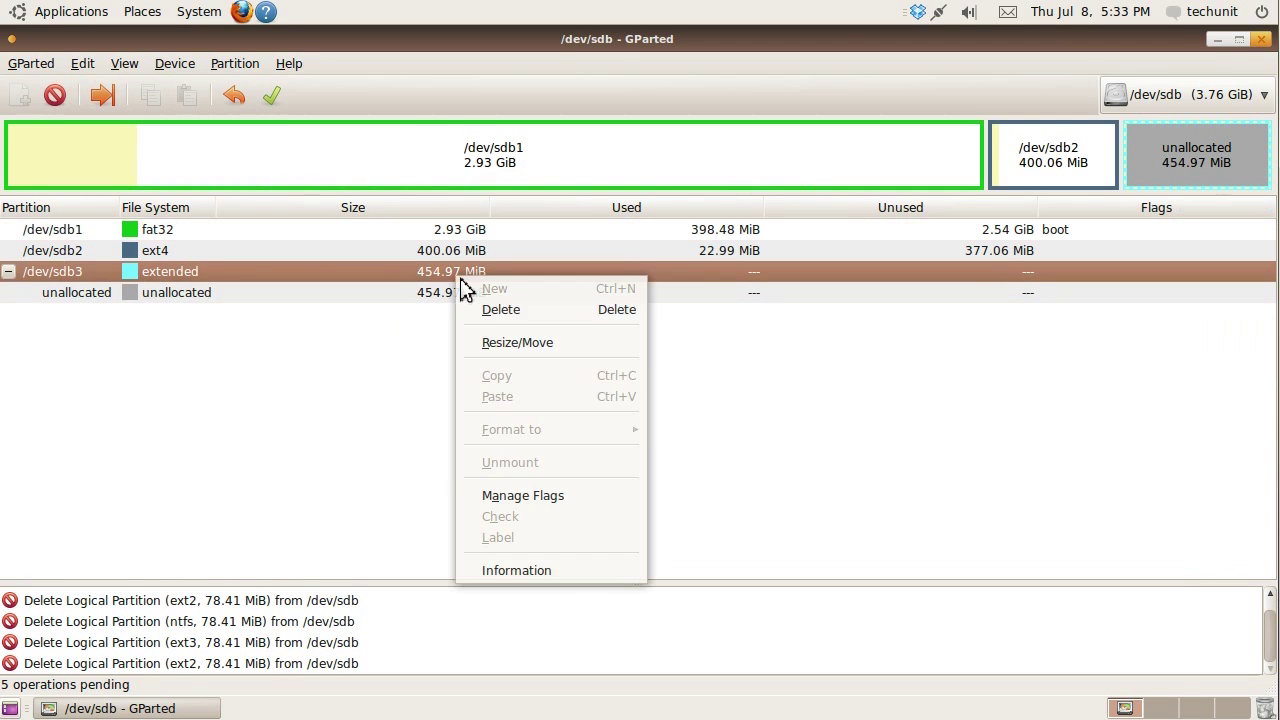
click(500, 308)
right_click(484, 252)
click(498, 278)
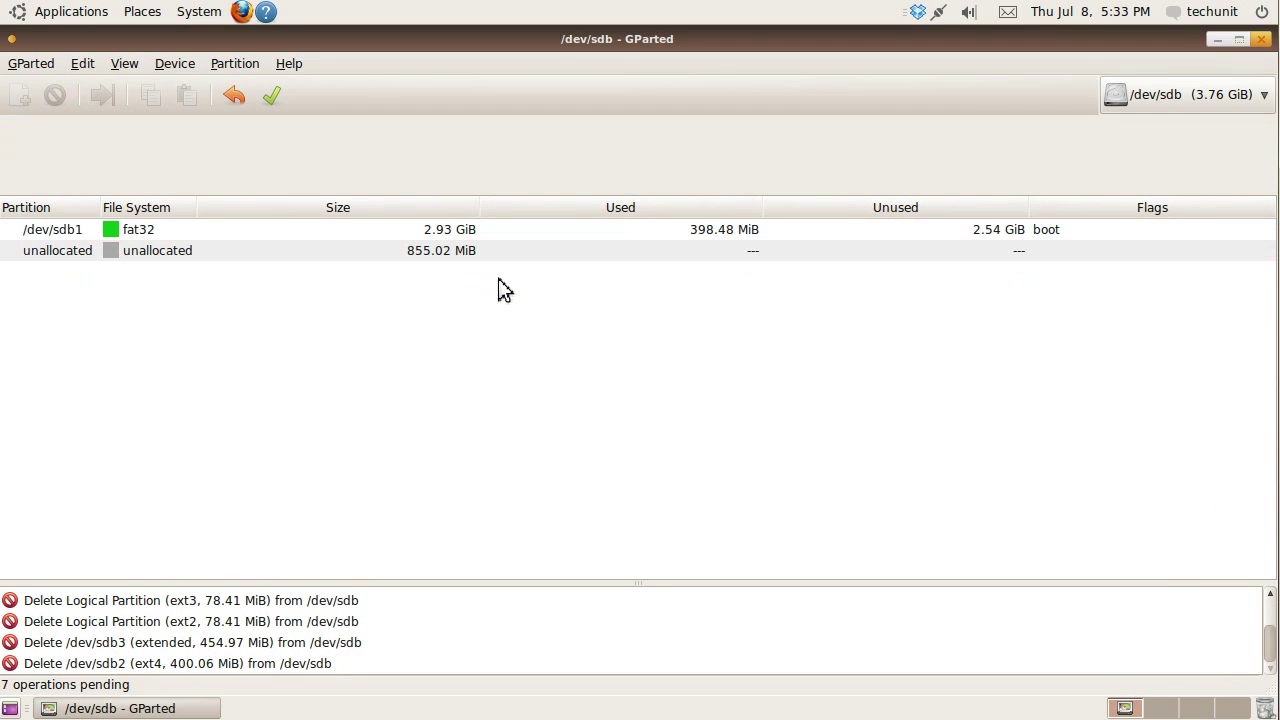
Step: Apply all pending partition deletions to the device and close the completion report
click(273, 96)
click(876, 452)
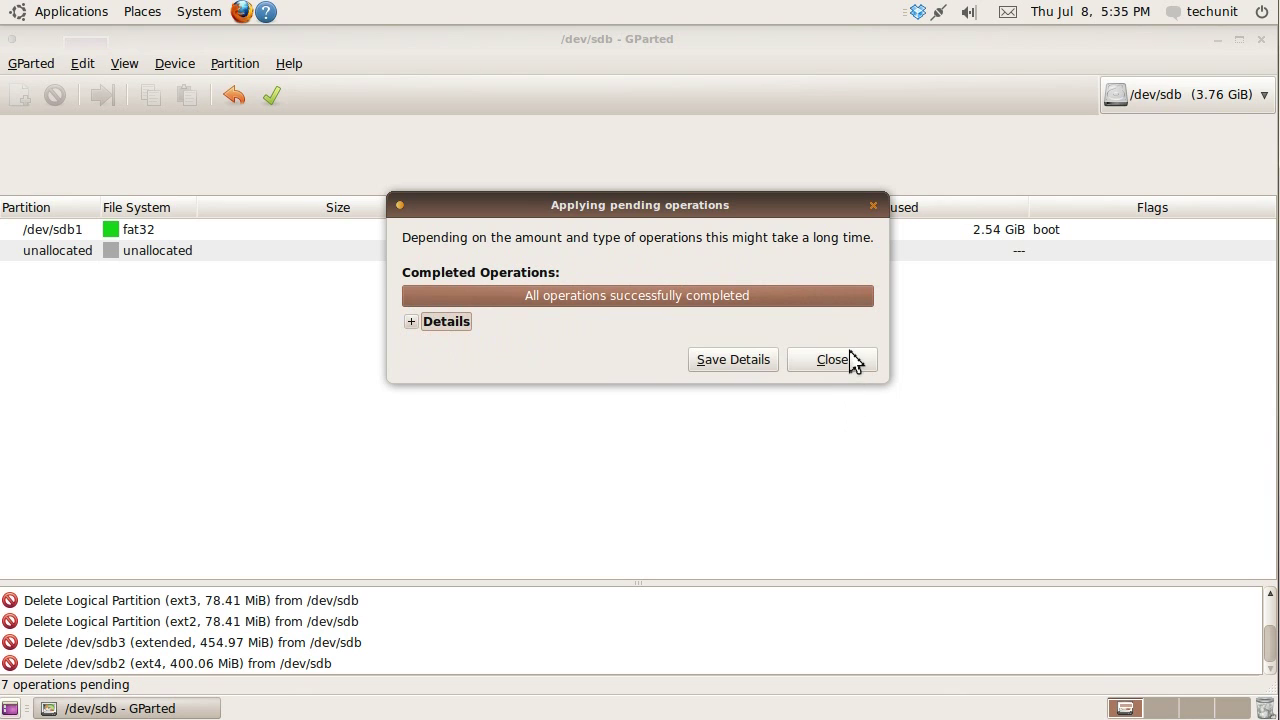
click(833, 360)
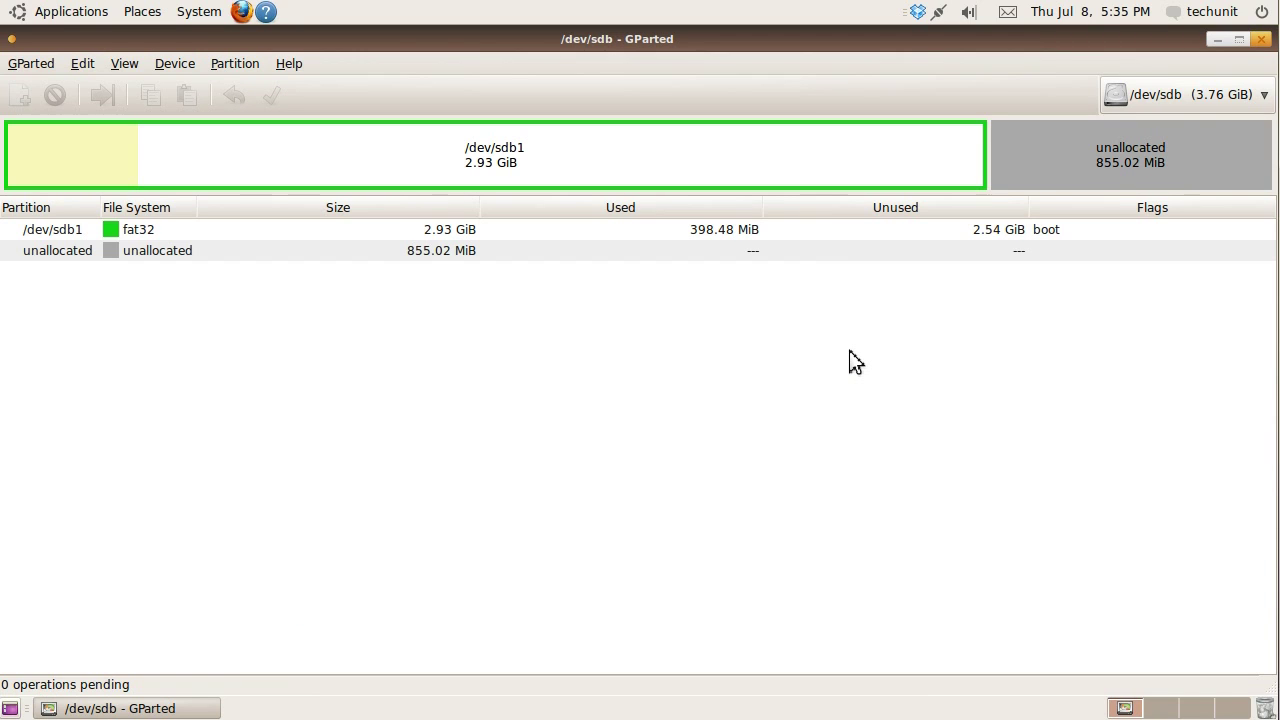
Step: Queue formatting of the /dev/sdb1 partition as fat32
click(677, 171)
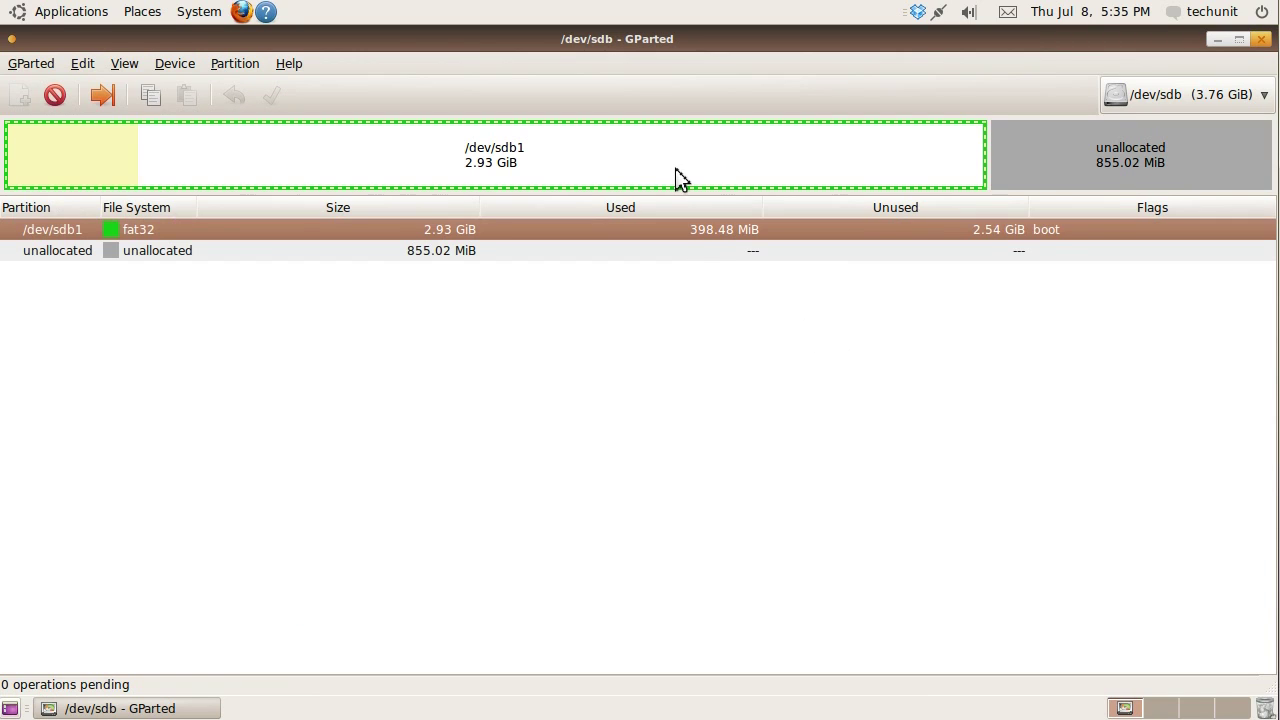
right_click(625, 232)
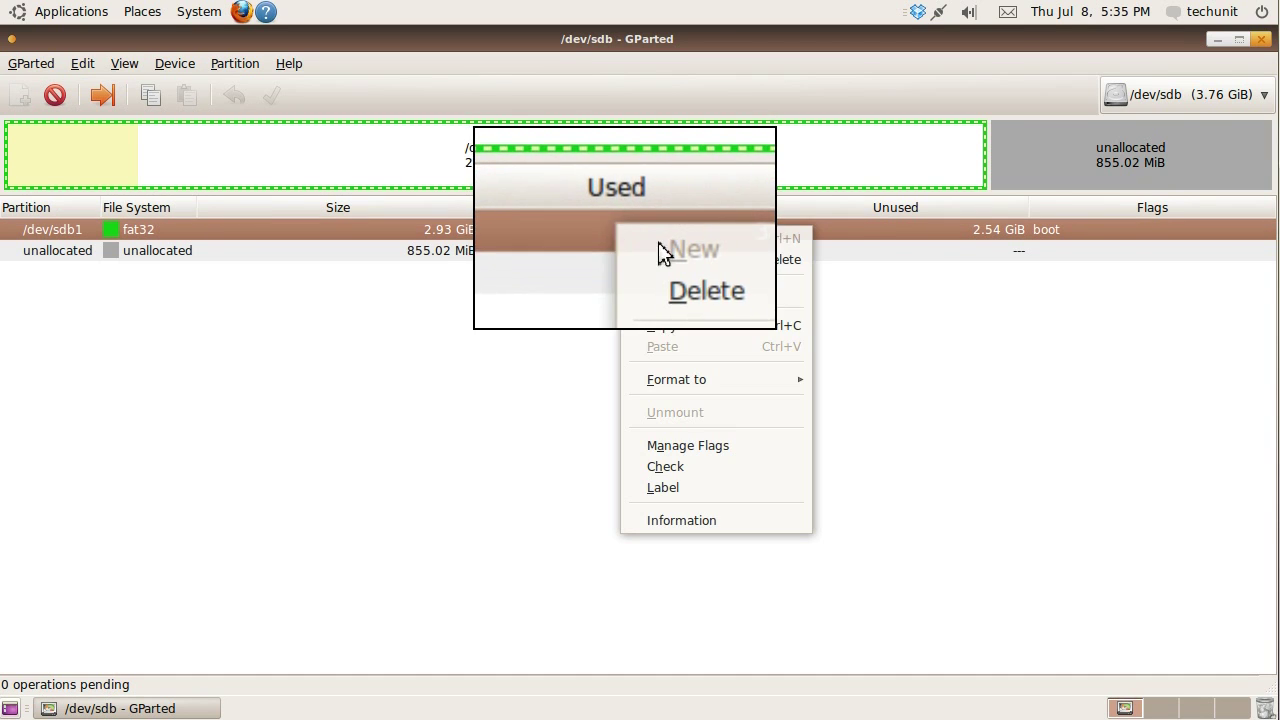
mouse_move(708, 379)
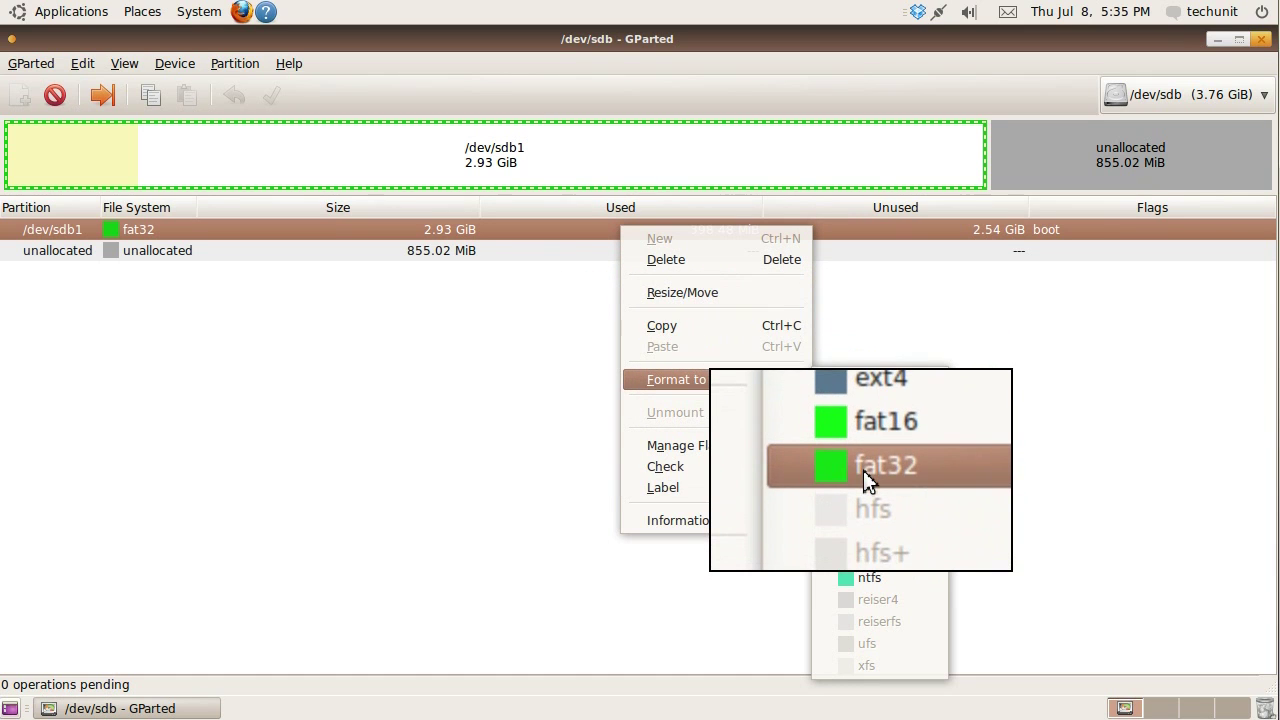
click(864, 474)
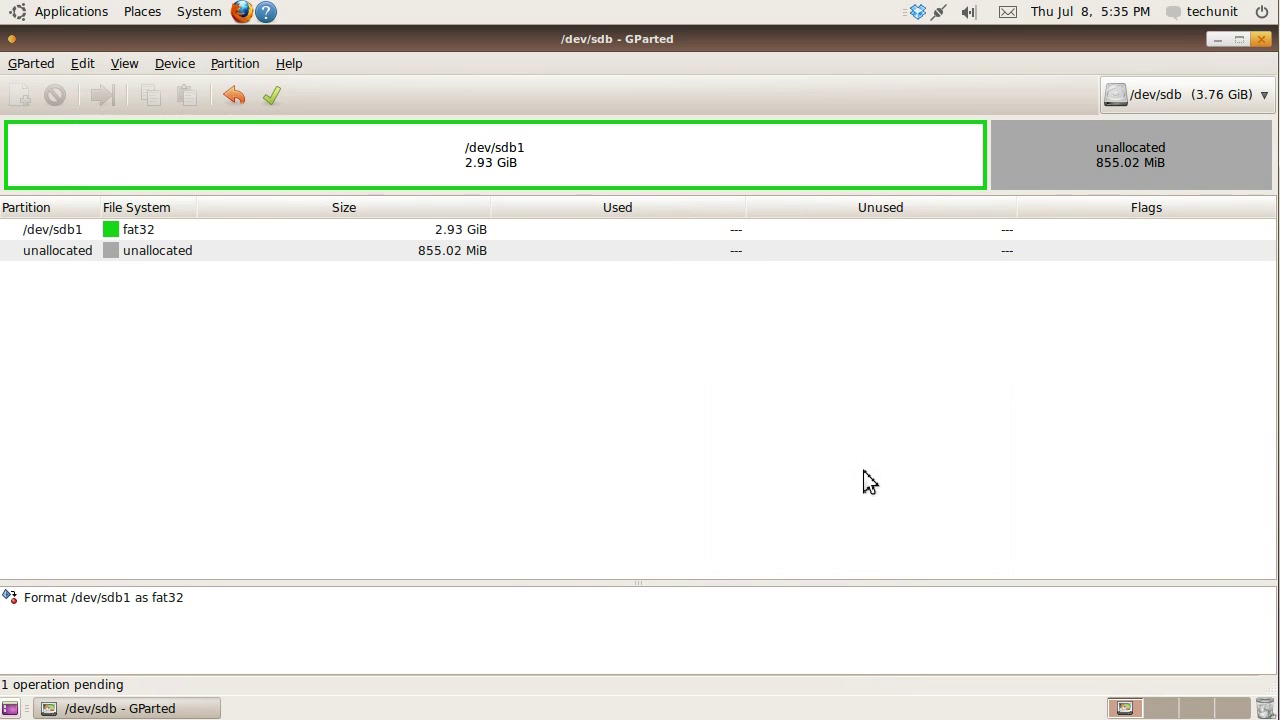
Step: Apply the pending fat32 format of /dev/sdb1 to the device and close the completion report
click(274, 97)
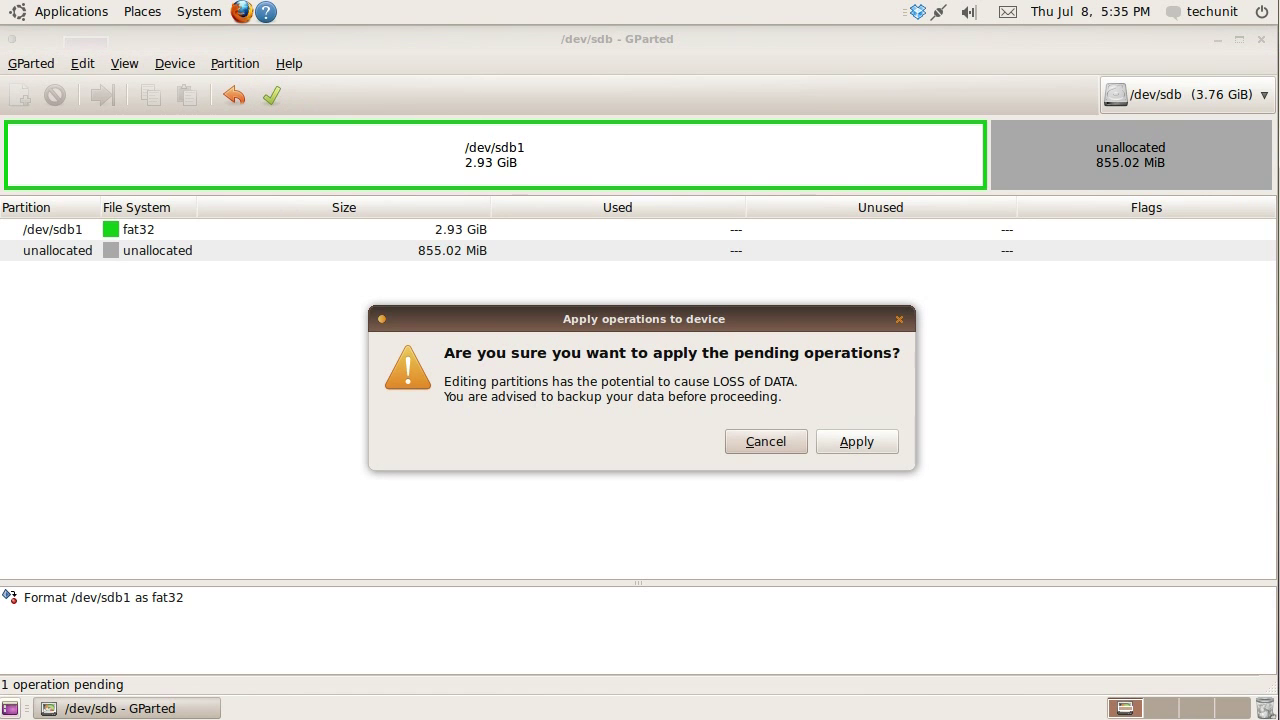
click(857, 443)
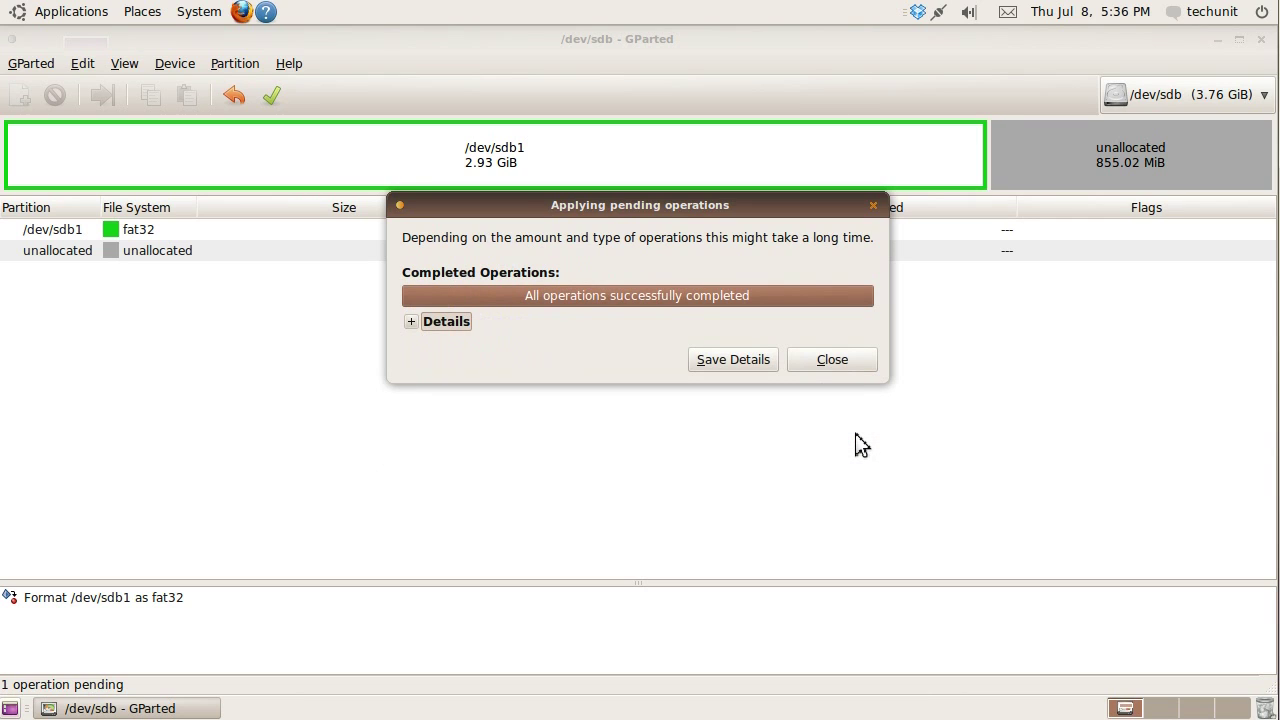
click(843, 363)
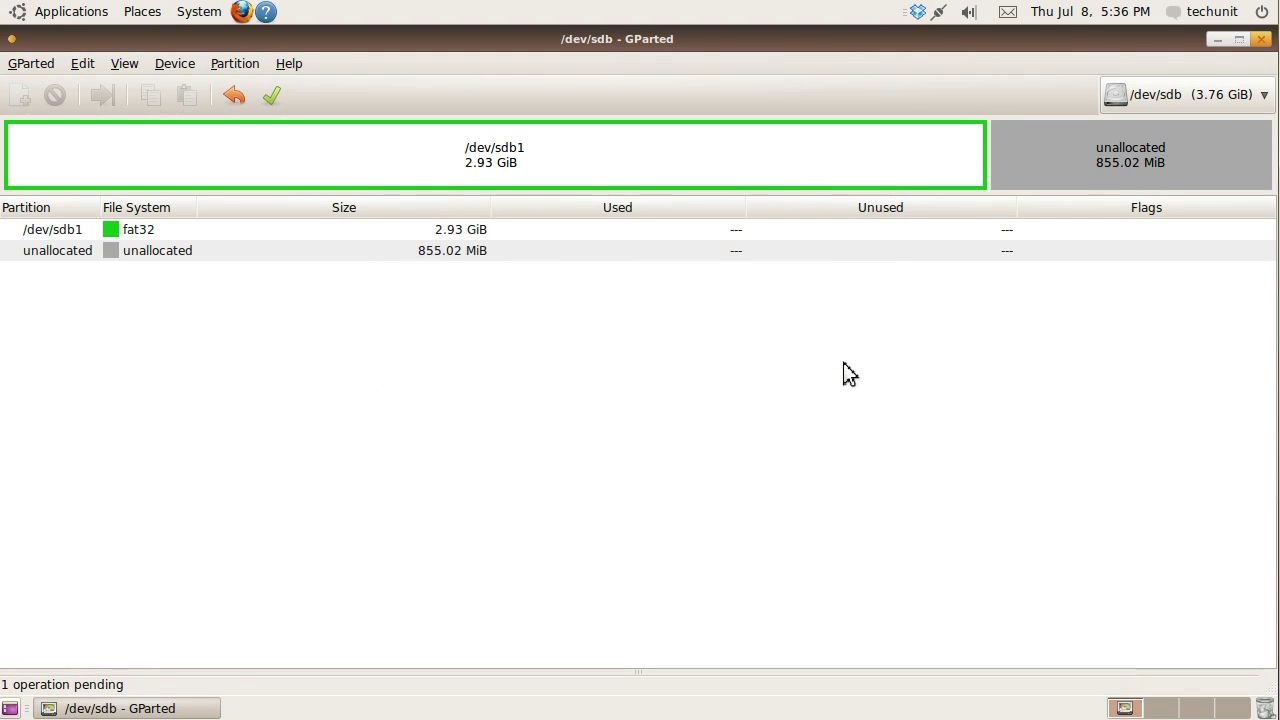